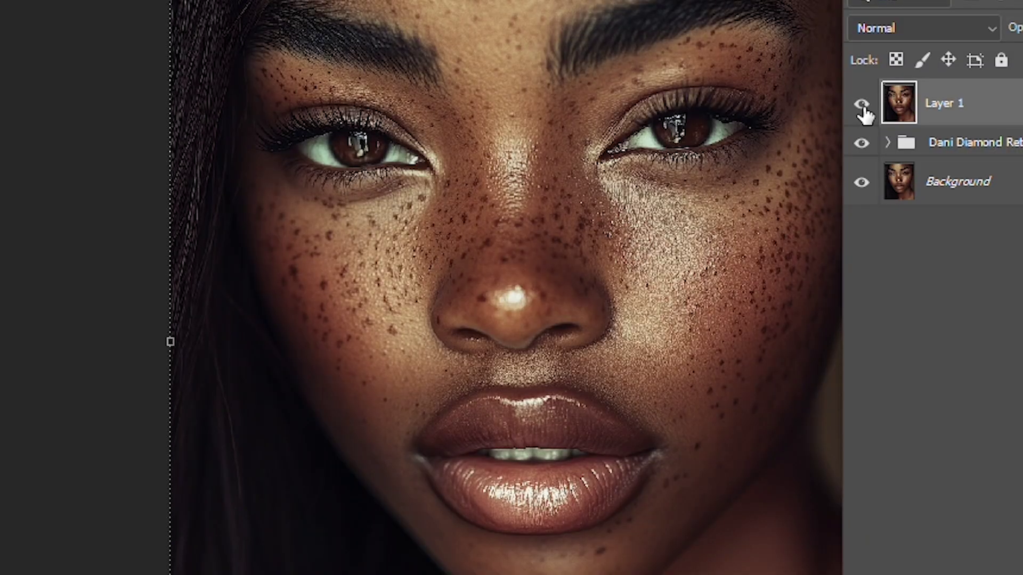
- Hide Layer 1 to compare the skin retouch against the layer beneath
left_click(862, 106)
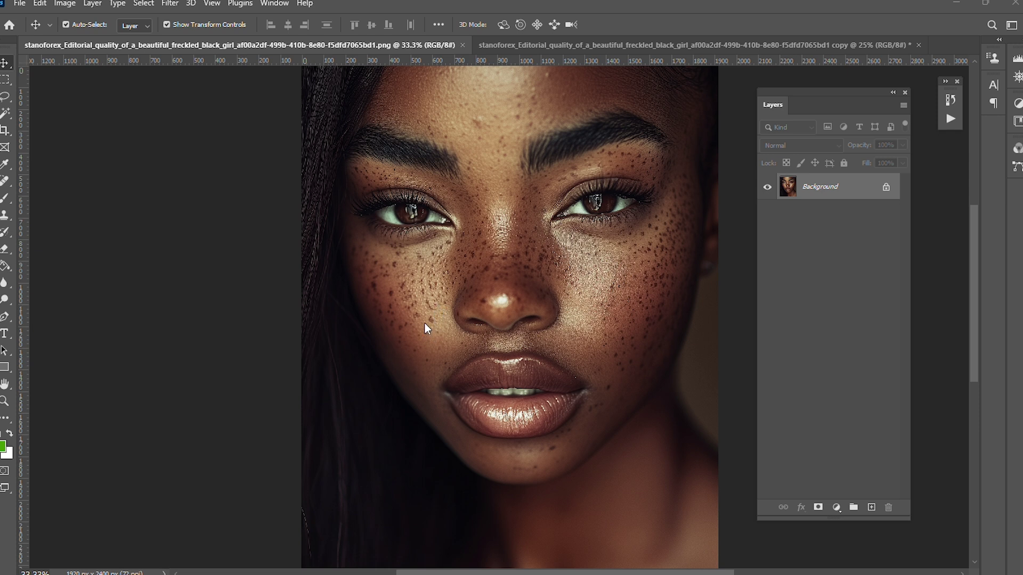
- Pick a smaller Spot Healing Brush and zoom to 100% over the eye and nose bridge
left_click(5, 186)
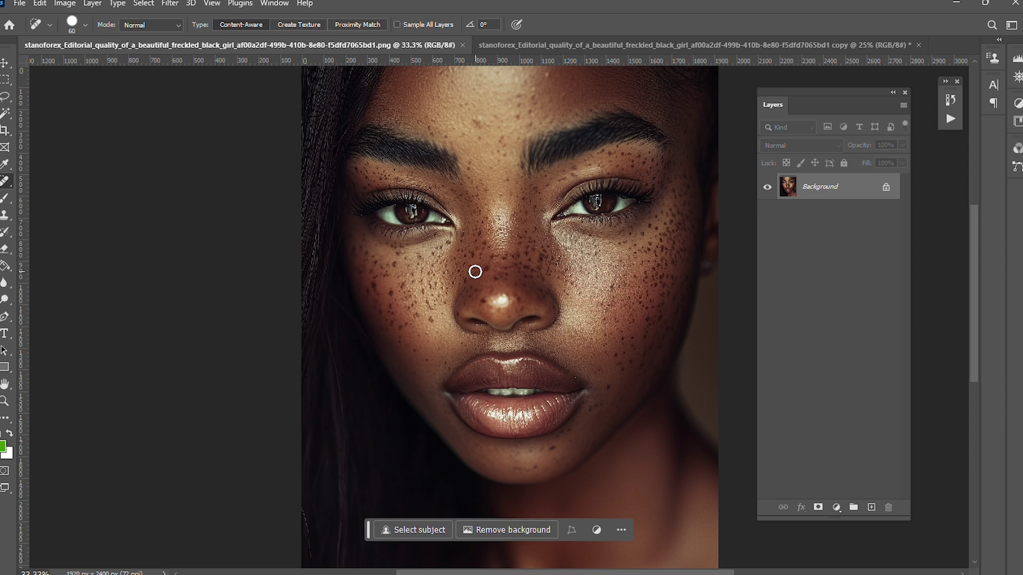
key("bracketleft")
key("ctrl+1")
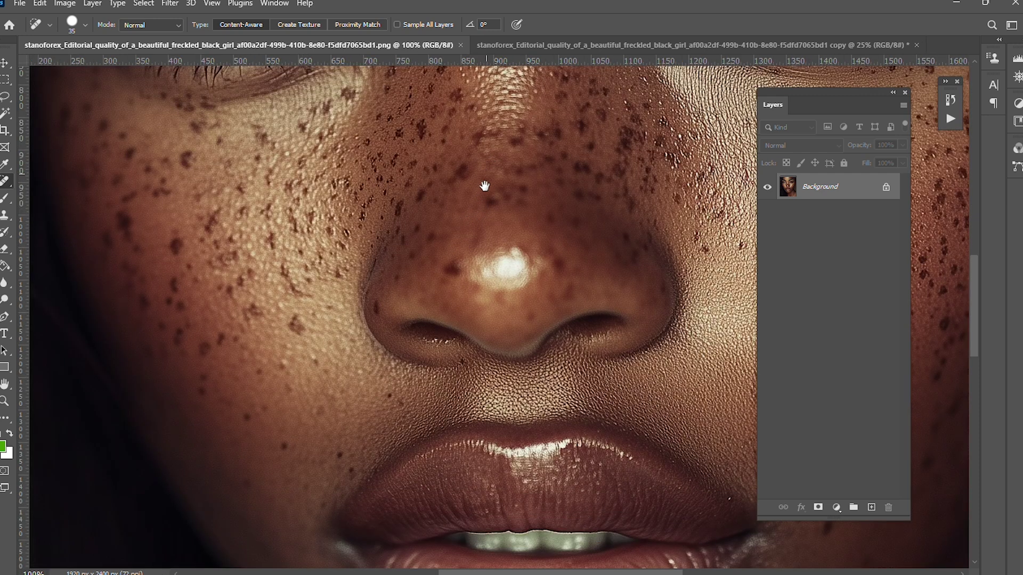
left_click_drag(484, 186, 528, 388)
left_click_drag(438, 257, 425, 342)
left_click_drag(406, 388, 410, 330)
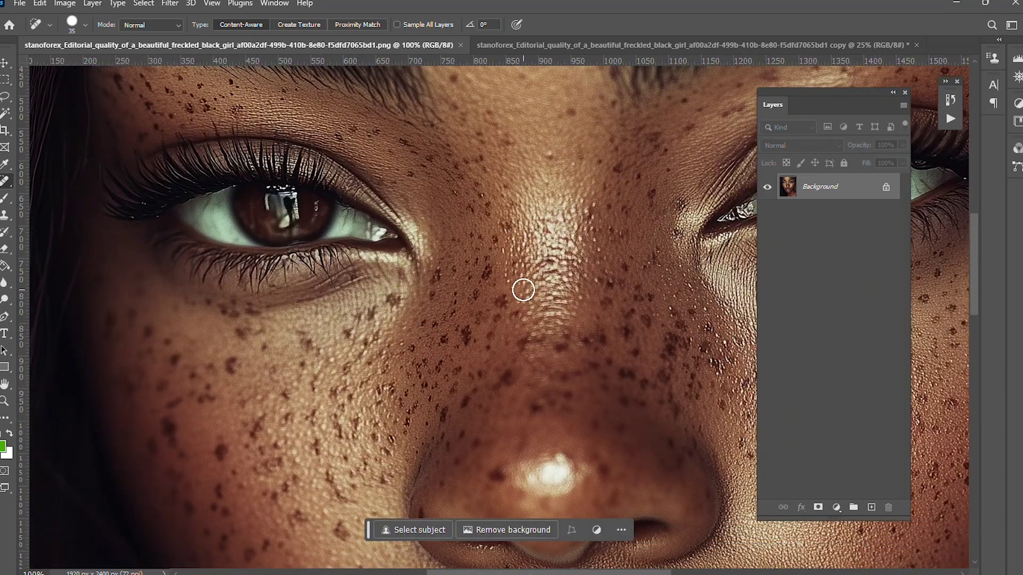
key("bracketleft")
- Heal a freckle on the nose bridge and two freckles above the eye
left_click(487, 271)
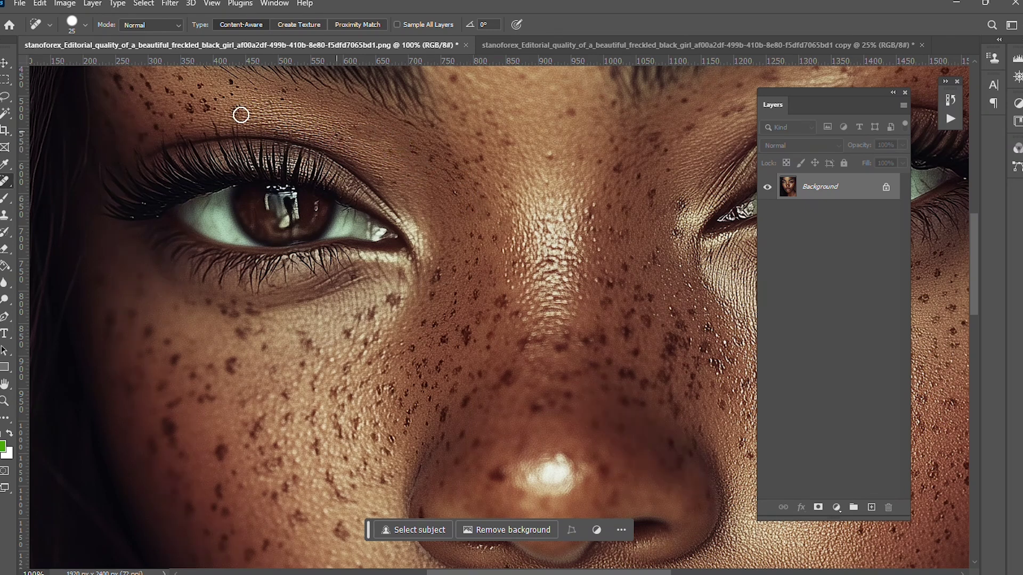
left_click(199, 106)
left_click(181, 113)
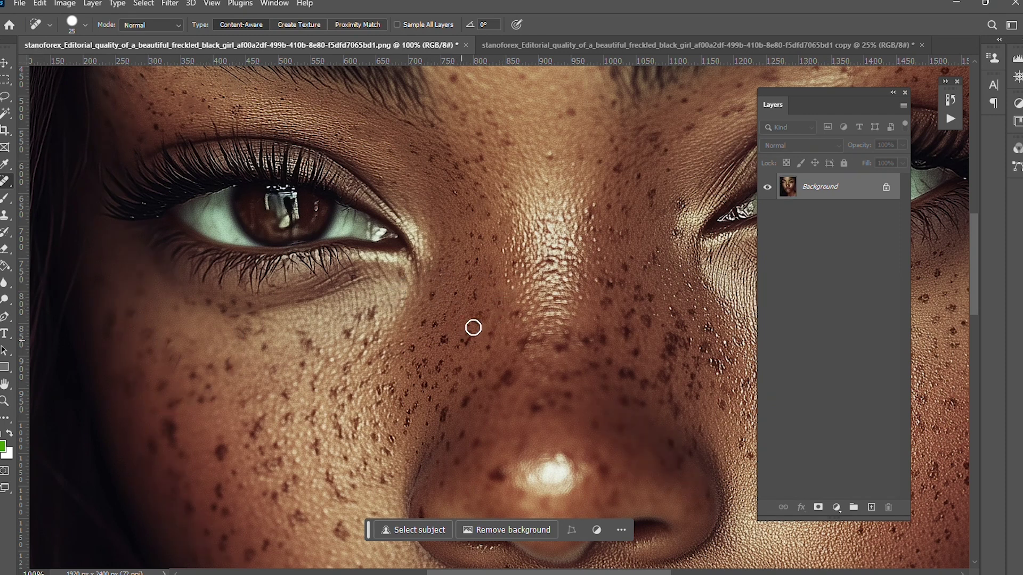
- Heal the freckles beside the nose
left_click_drag(400, 176, 384, 194)
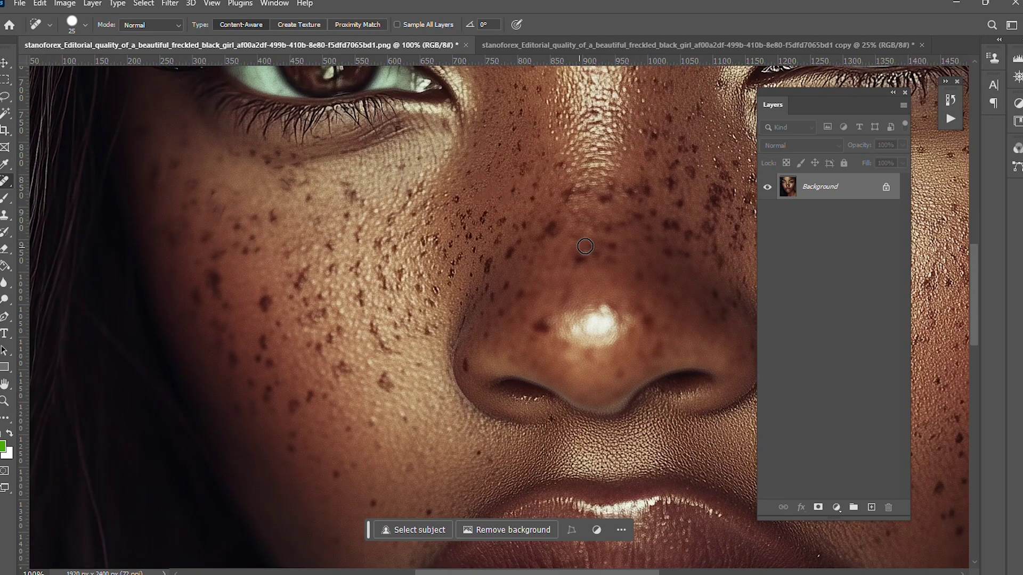
mouse_move(515, 215)
left_mouse_down()
mouse_move(496, 236)
mouse_move(483, 222)
mouse_move(468, 245)
left_mouse_up()
left_click_drag(375, 329, 377, 337)
left_click(360, 299)
left_click_drag(676, 264, 315, 271)
left_click(289, 256)
left_click(201, 127)
- With a smaller brush, heal the freckles across the cheek
key("[")
mouse_move(533, 269)
left_mouse_down()
mouse_move(316, 179)
mouse_move(343, 195)
left_mouse_up()
left_click(218, 143)
left_click(317, 208)
left_click_drag(450, 146, 443, 158)
mouse_move(482, 123)
left_mouse_down()
mouse_move(473, 141)
mouse_move(502, 167)
mouse_move(499, 195)
mouse_move(478, 191)
left_mouse_up()
left_click(482, 174)
left_click_drag(528, 166, 524, 186)
left_click_drag(497, 275, 490, 294)
mouse_move(479, 258)
left_mouse_down()
mouse_move(464, 234)
mouse_move(433, 228)
left_mouse_up()
left_click_drag(359, 210, 383, 194)
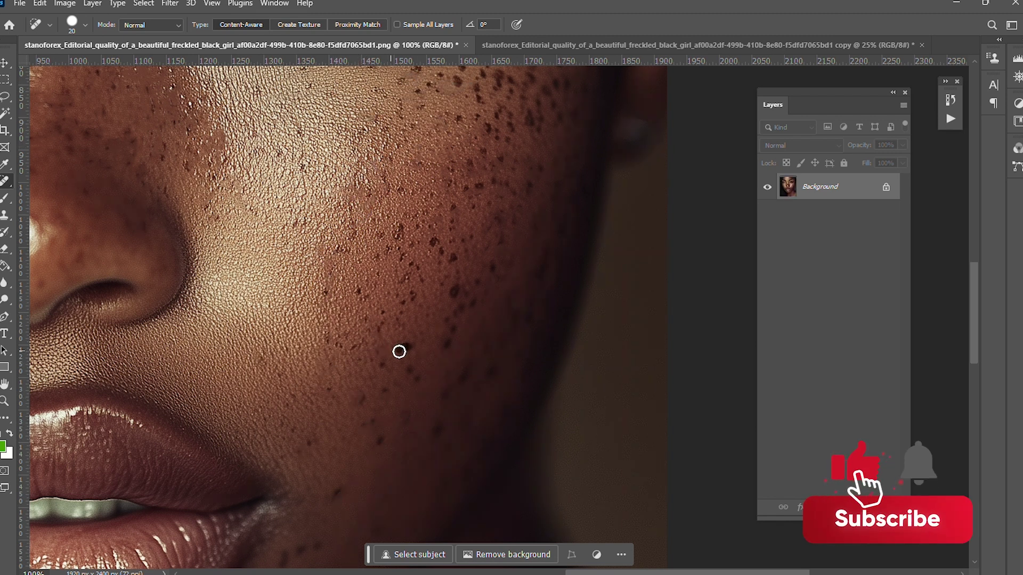
- Heal the freckles on the lower cheek
left_click_drag(399, 352, 409, 346)
left_click(415, 376)
left_click(454, 291)
left_click(454, 258)
left_click(434, 243)
left_click(479, 185)
left_click_drag(399, 228, 399, 238)
left_click(390, 249)
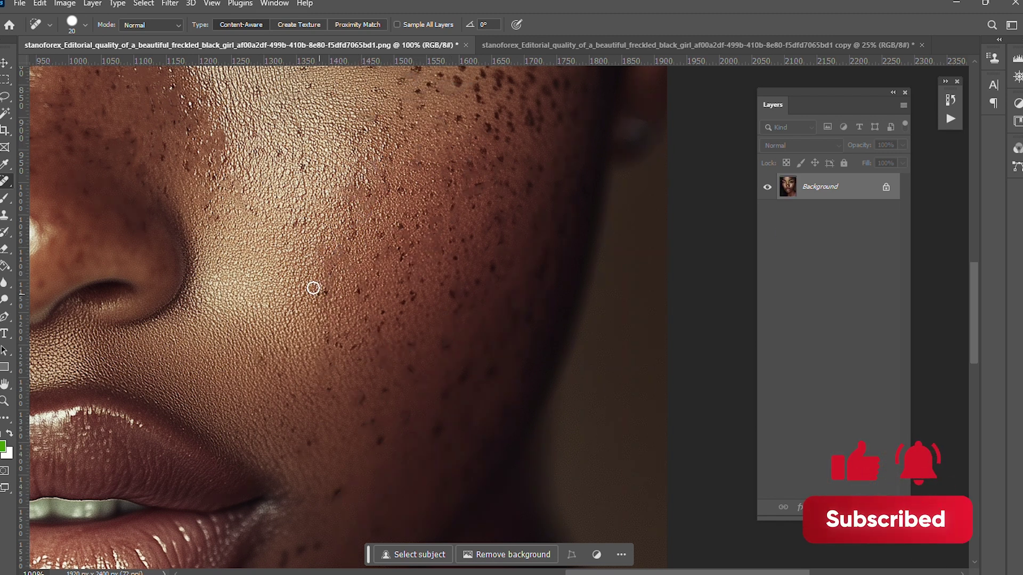
- Heal the freckles near the jaw and chin, plus the dark mark below the lips
scroll(411, 292, "down", 3)
left_click_drag(443, 148, 452, 156)
left_click_drag(398, 79, 393, 105)
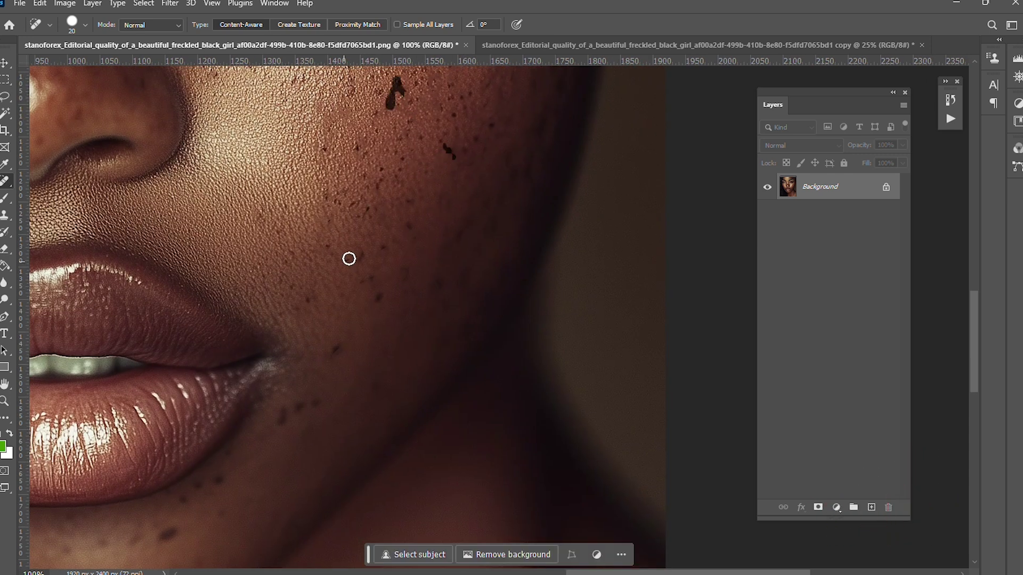
left_click_drag(349, 258, 359, 257)
left_click_drag(346, 348, 321, 358)
left_click(307, 301)
left_click_drag(282, 411, 280, 422)
mouse_move(199, 486)
left_mouse_down()
mouse_move(183, 500)
mouse_move(330, 301)
left_mouse_up()
left_click_drag(315, 335, 336, 327)
left_click_drag(278, 395, 212, 409)
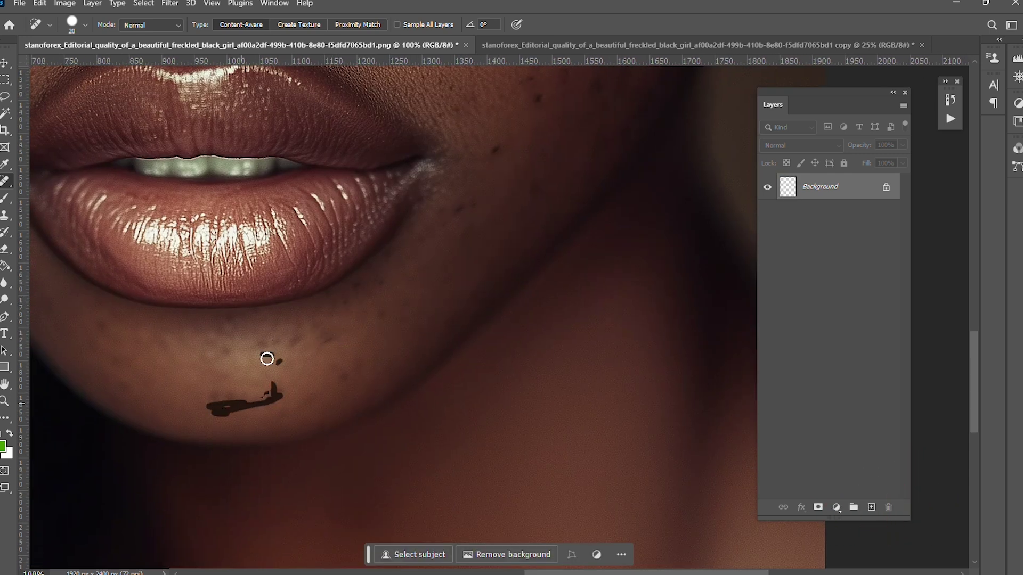
- Heal the freckles on the cheek below and beside the eye
left_click_drag(498, 151, 422, 301)
left_click_drag(481, 136, 473, 149)
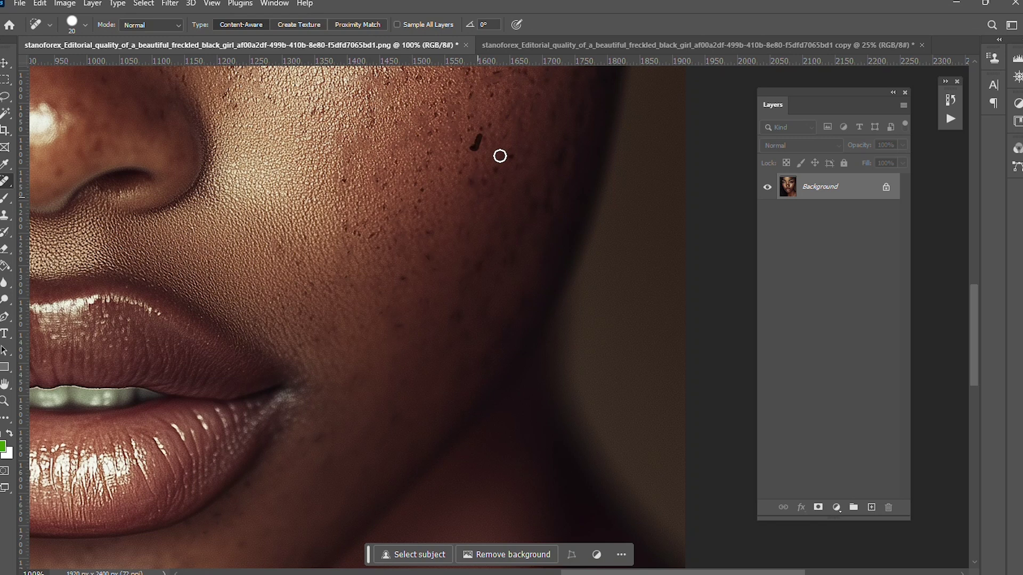
left_click_drag(501, 73, 373, 324)
left_click_drag(320, 175, 329, 181)
left_click_drag(354, 150, 371, 160)
left_click_drag(388, 204, 398, 220)
left_click_drag(297, 172, 286, 177)
left_click_drag(384, 140, 401, 152)
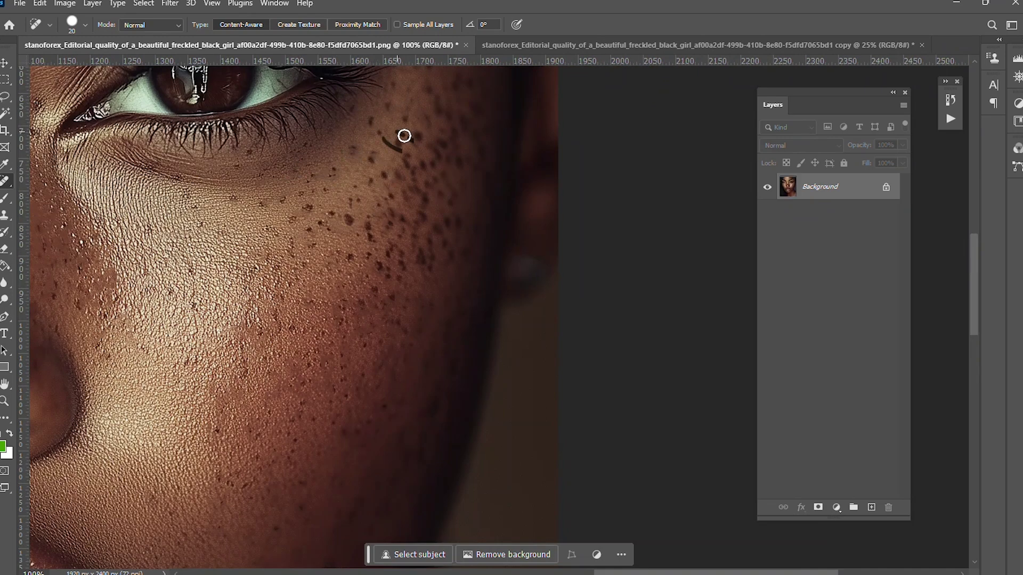
- Reframe at 100% zoom and heal the freckles around the brow and eyelid
scroll(447, 210, "down", 5)
scroll(406, 201, "left", 3)
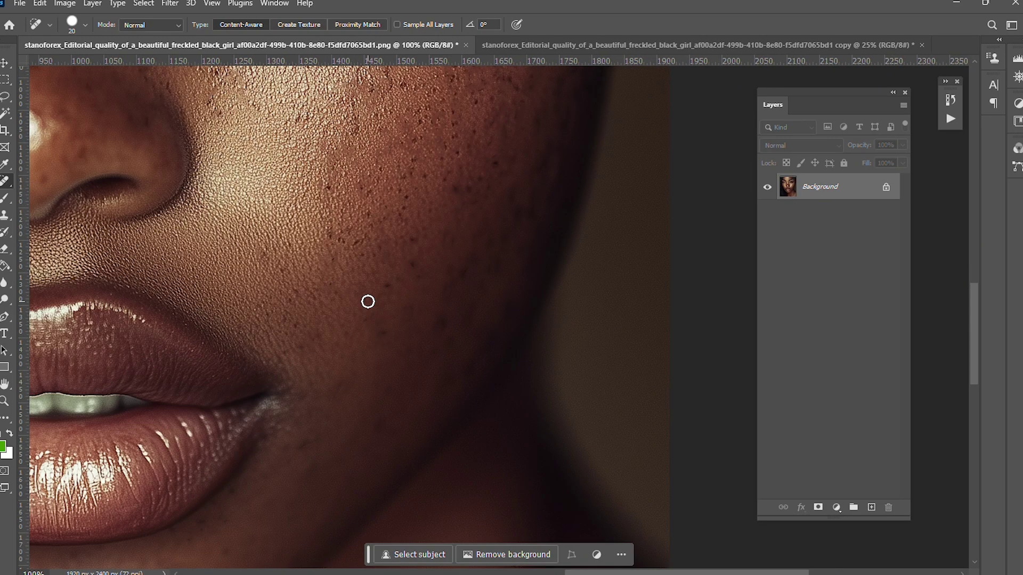
key("ctrl+0")
key("ctrl+1")
scroll(368, 301, "up", 4)
scroll(455, 304, "right", 6)
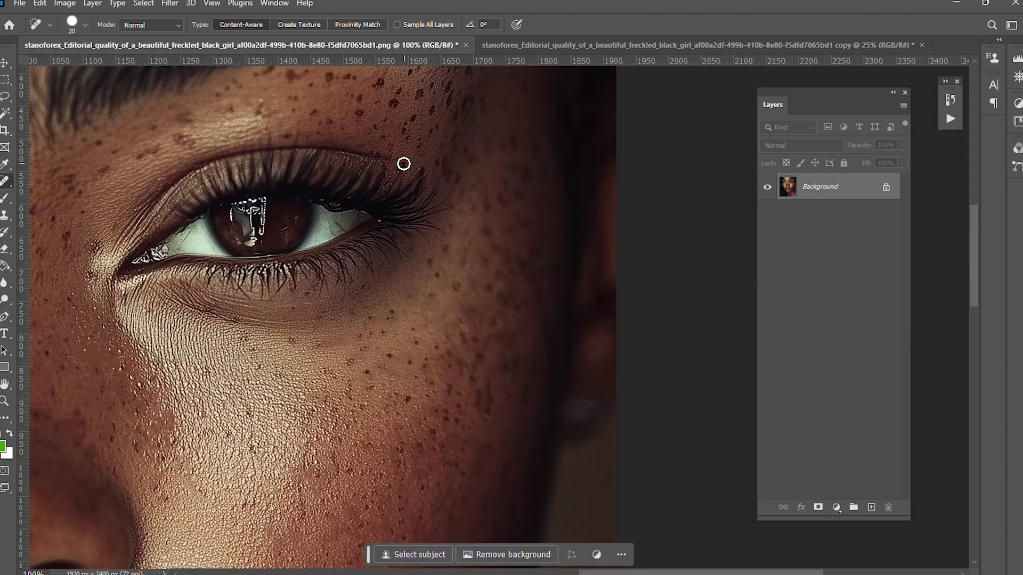
scroll(373, 123, "up", 4)
scroll(373, 122, "left", 1)
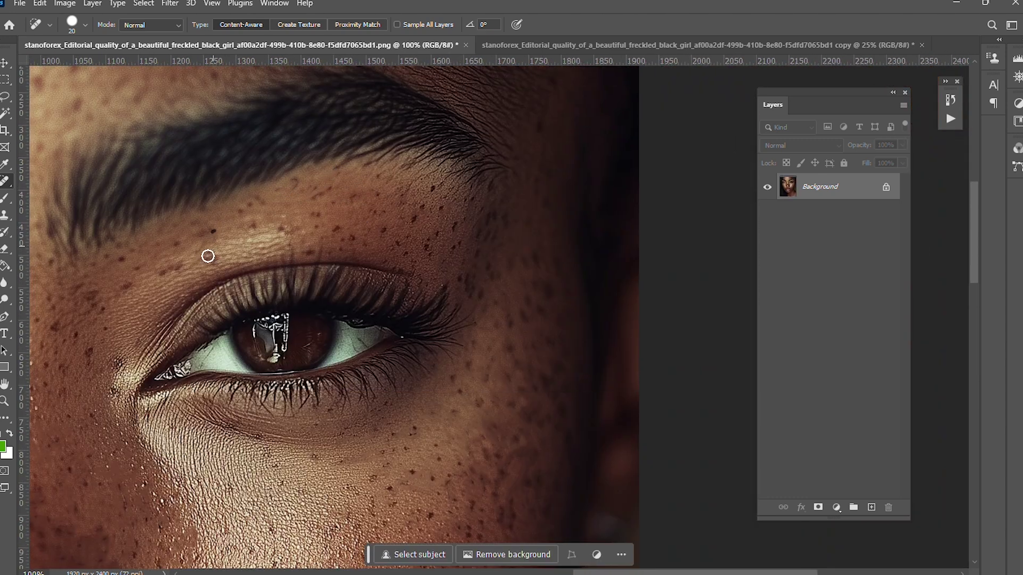
left_click_drag(129, 256, 124, 290)
left_click_drag(40, 343, 100, 311)
mouse_move(425, 213)
left_mouse_down()
mouse_move(381, 229)
mouse_move(426, 250)
left_mouse_up()
left_click_drag(490, 225, 485, 230)
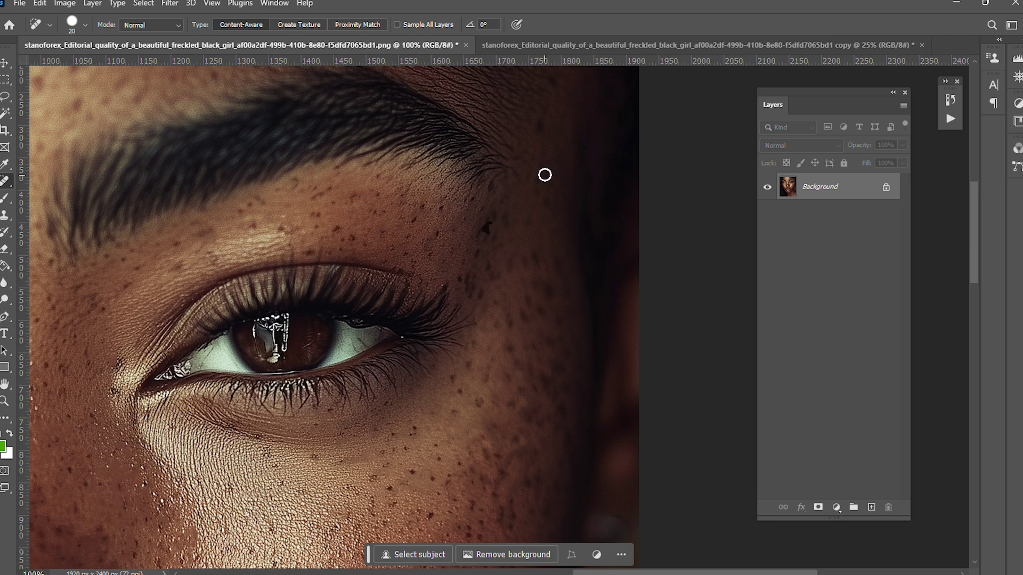
- Heal the freckles across the forehead
left_click_drag(33, 239, 338, 291)
left_click_drag(219, 154, 230, 151)
left_click(289, 170)
left_click_drag(333, 122, 338, 320)
left_click_drag(481, 268, 487, 258)
left_click_drag(442, 204, 426, 204)
left_click_drag(341, 266, 350, 268)
left_click_drag(301, 394, 308, 445)
left_click_drag(190, 357, 358, 271)
left_click_drag(218, 240, 261, 298)
left_click_drag(380, 216, 337, 218)
- Heal the freckles near the other eye, between the brows, and on the upper forehead
left_click_drag(176, 384, 318, 212)
left_click(212, 280)
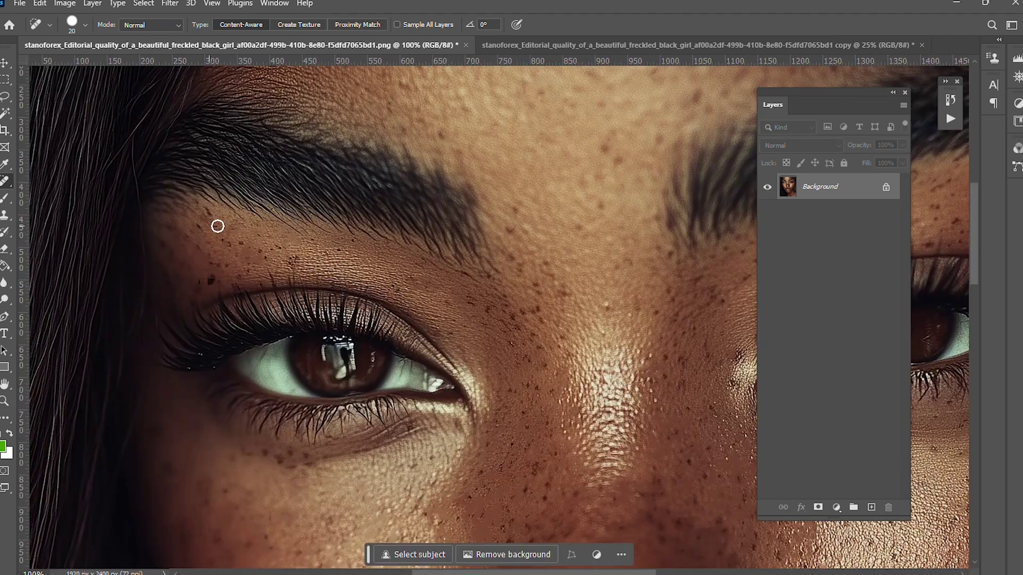
left_click_drag(607, 302, 605, 311)
left_click_drag(518, 208, 544, 242)
left_click_drag(597, 266, 527, 239)
left_click_drag(441, 206, 504, 273)
left_click_drag(525, 208, 357, 377)
left_click_drag(450, 163, 375, 291)
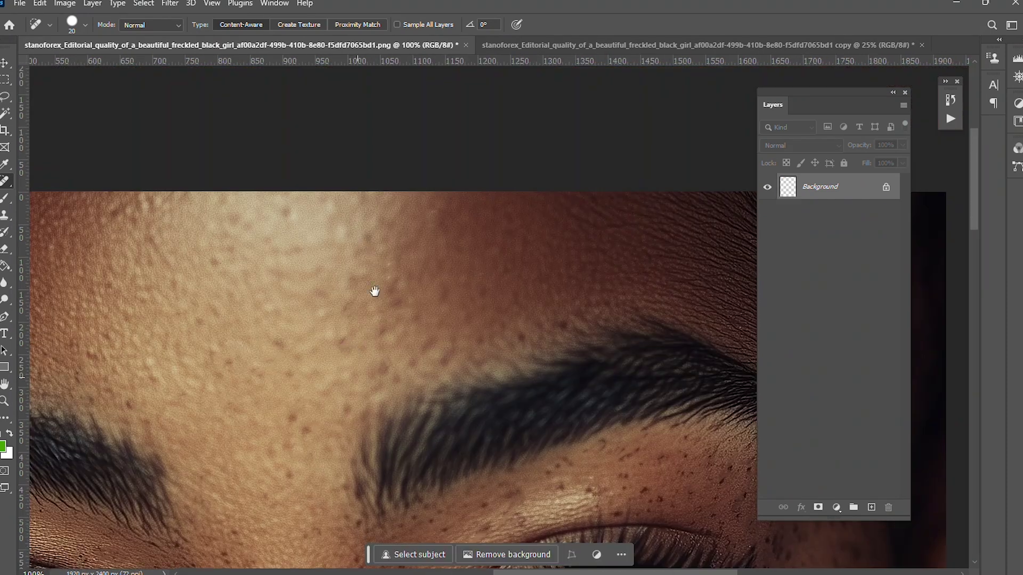
left_click(367, 239)
left_click_drag(114, 211, 158, 207)
- Heal the remaining freckles around the eye and near the outer brow
left_click(286, 213)
mouse_move(295, 354)
left_mouse_down()
mouse_move(182, 313)
mouse_move(200, 98)
left_mouse_up()
left_click_drag(520, 258, 536, 251)
left_click_drag(669, 288, 458, 247)
left_click_drag(452, 247, 465, 246)
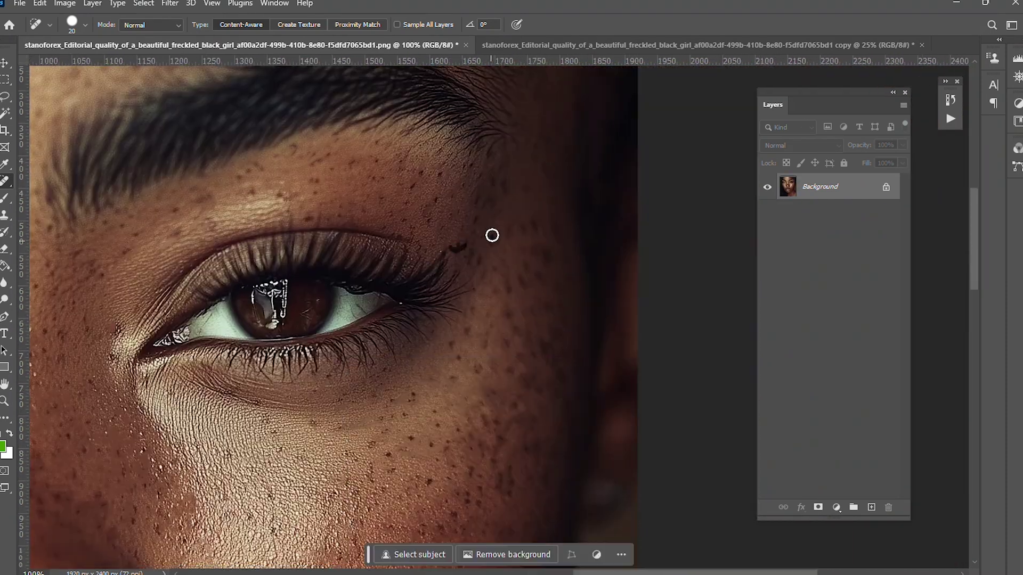
- Fit the face in view and start the Dani Diamond Retouch action from the Actions panel
key("ctrl+0")
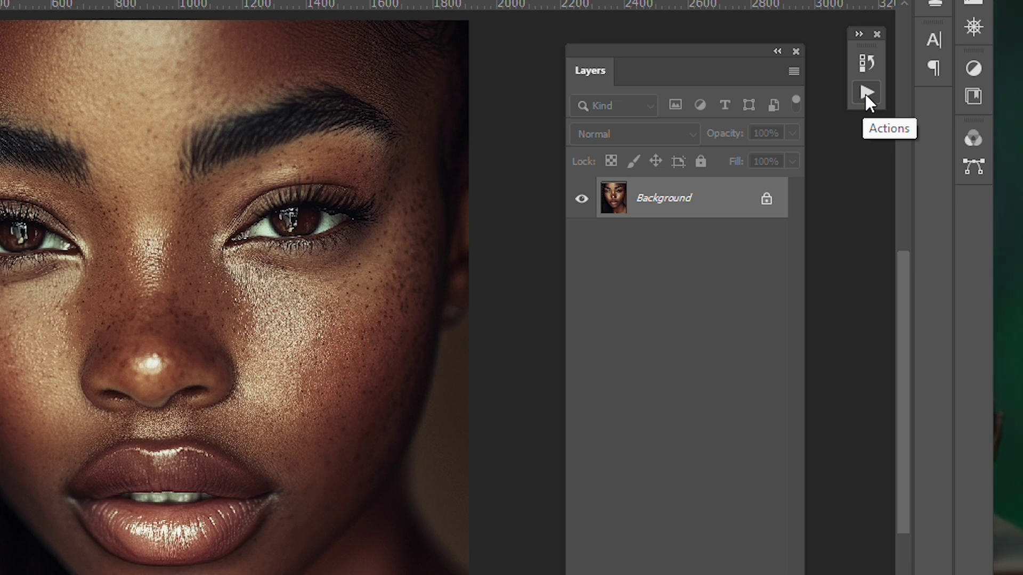
left_click(865, 93)
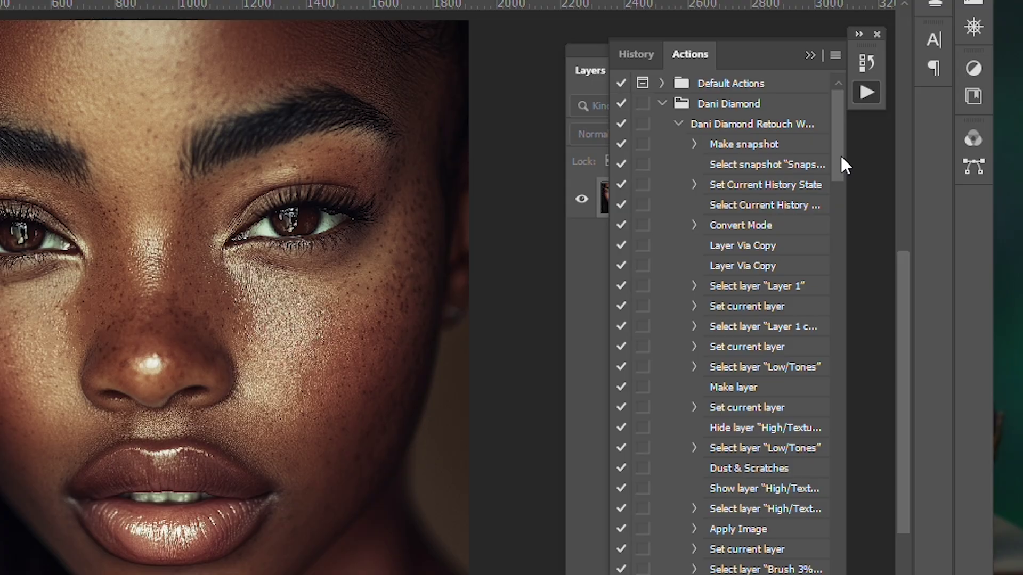
left_click_drag(840, 155, 836, 277)
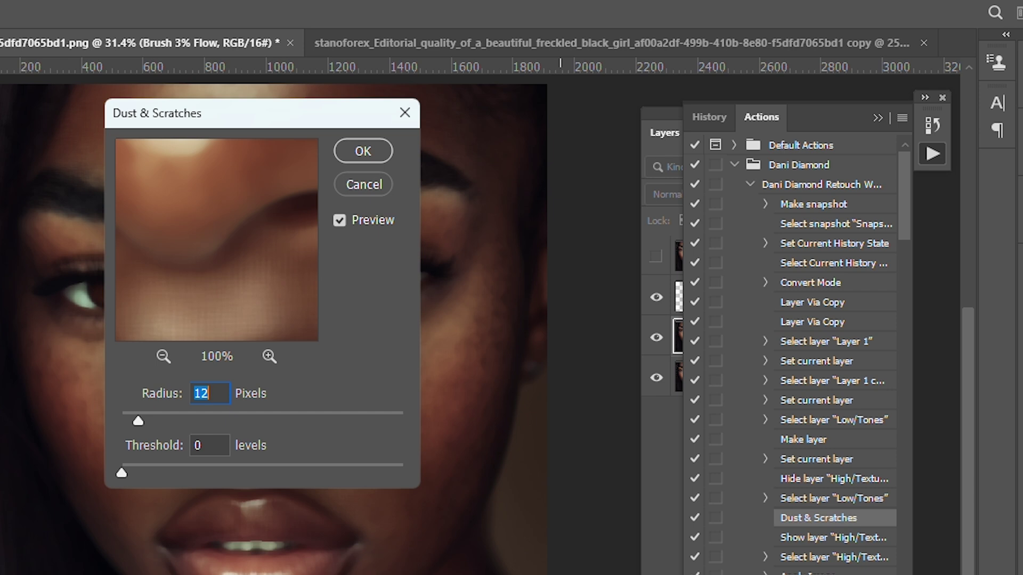
- Move the Dust & Scratches dialog aside and apply it at Radius 12 pixels
left_click_drag(240, 114, 601, 128)
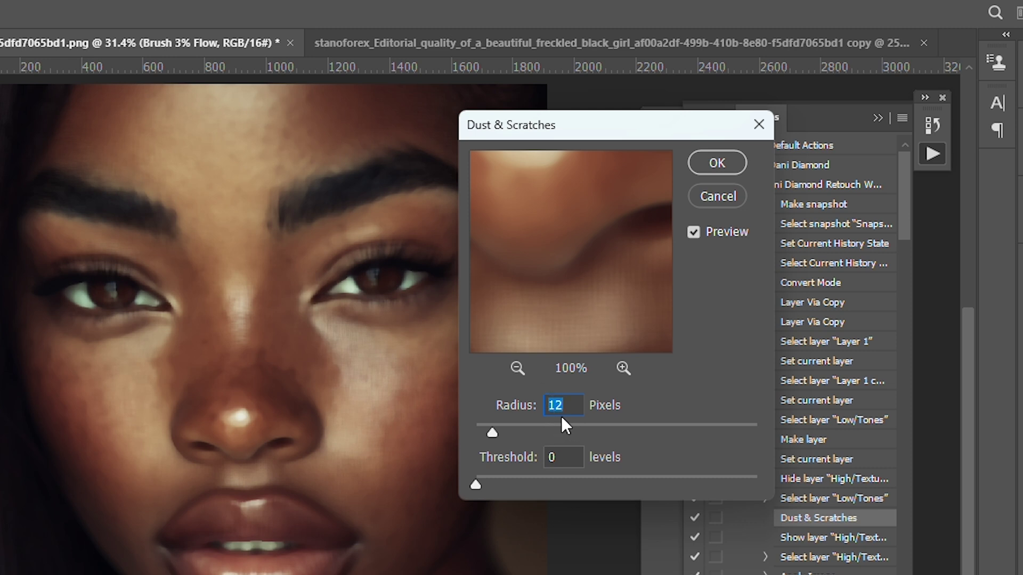
left_click(722, 160)
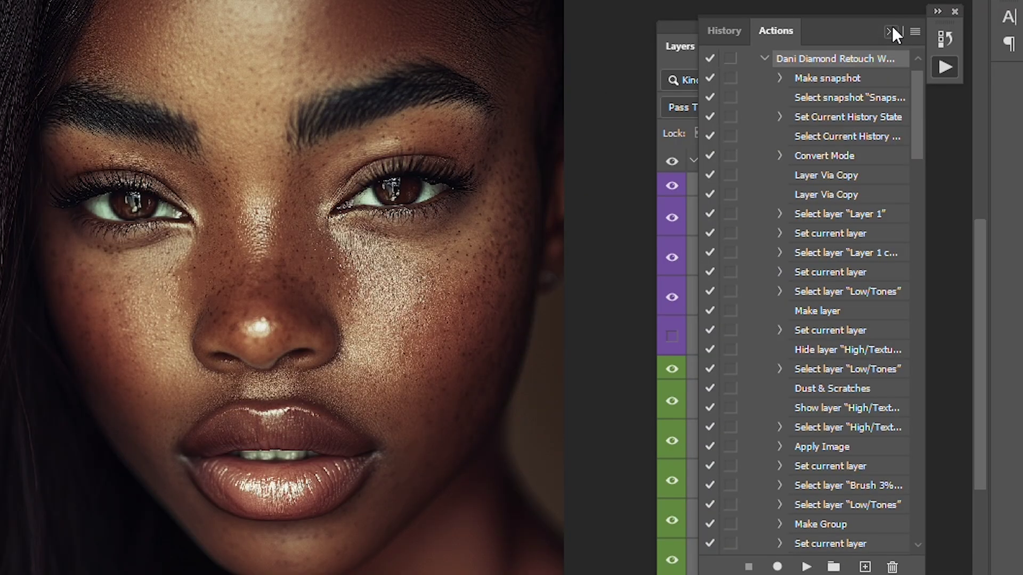
- Collapse the Actions panel and scroll the Layers panel down to the Frequency Separation group
left_click(892, 32)
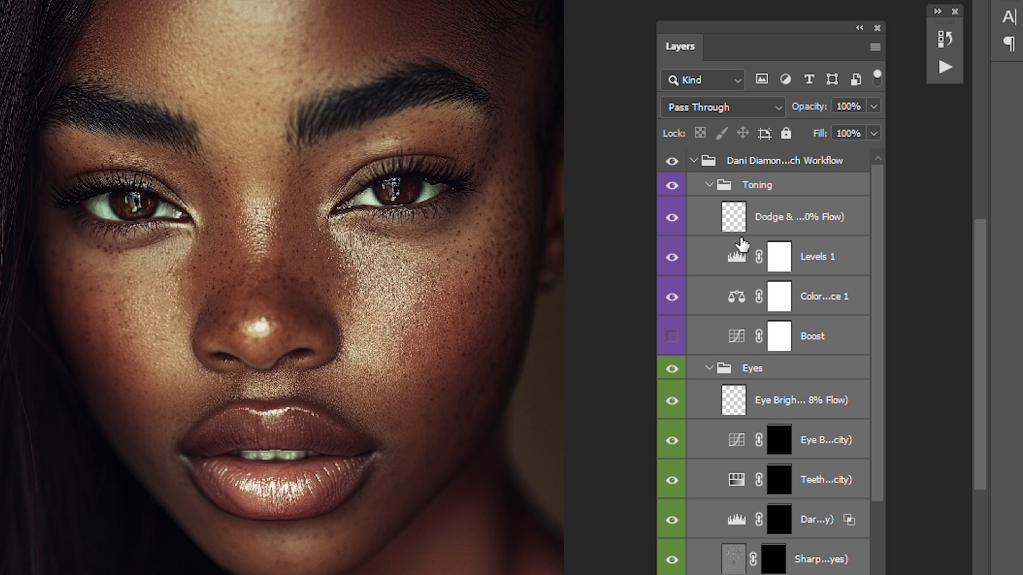
left_click_drag(880, 342, 876, 479)
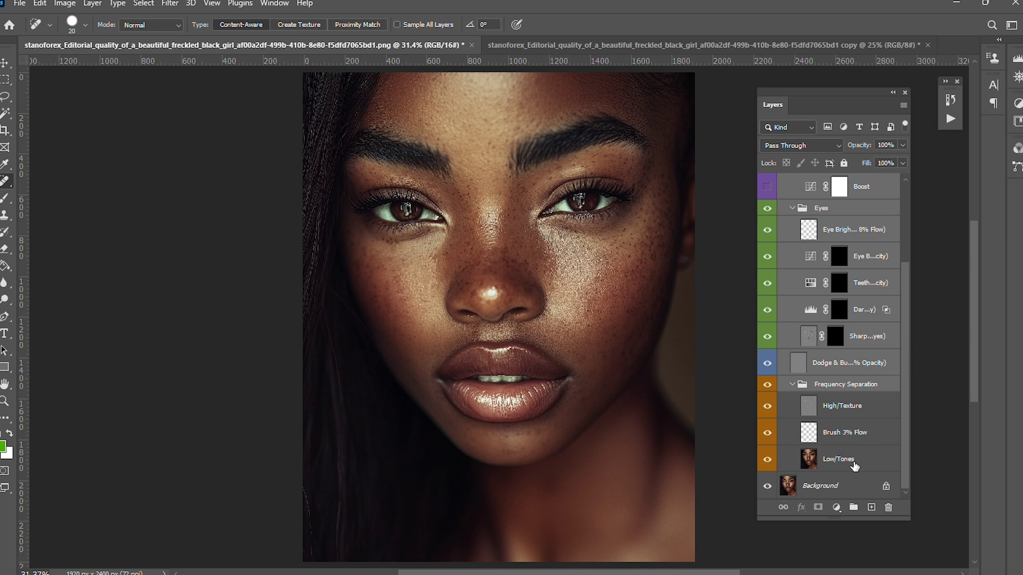
- Target the Low/Tones layer, pan to the right cheek, and pick the Lasso tool with 12 px feather
left_click(867, 463)
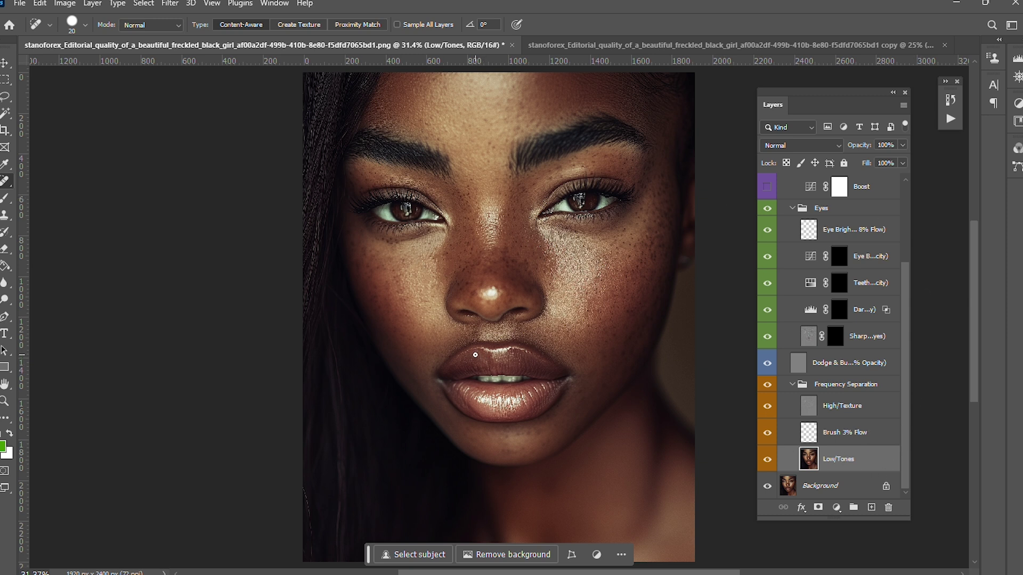
scroll(475, 355, "up", 6)
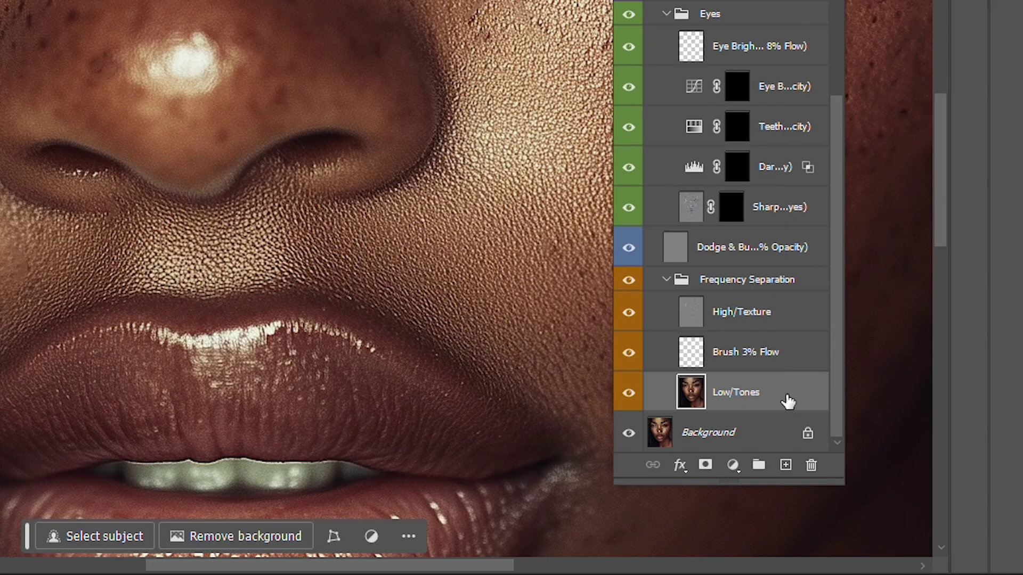
key("space")
left_click_drag(258, 114, 113, 194)
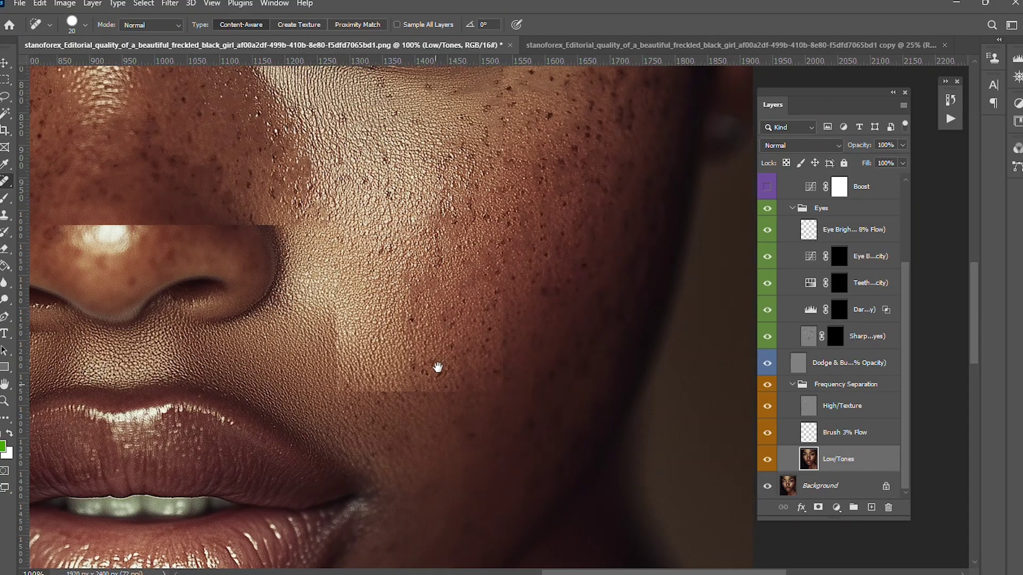
left_click(6, 64)
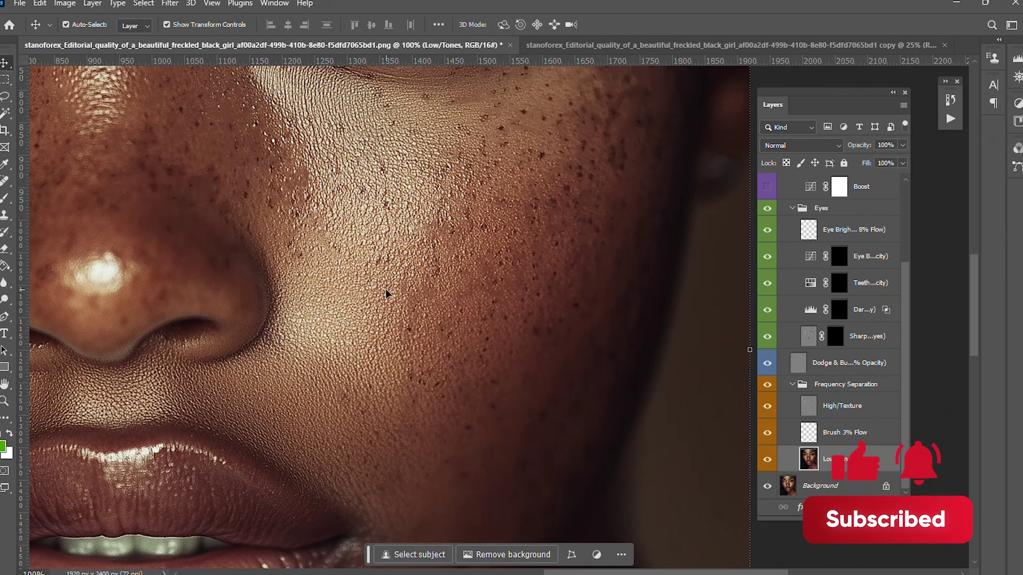
left_click(5, 99)
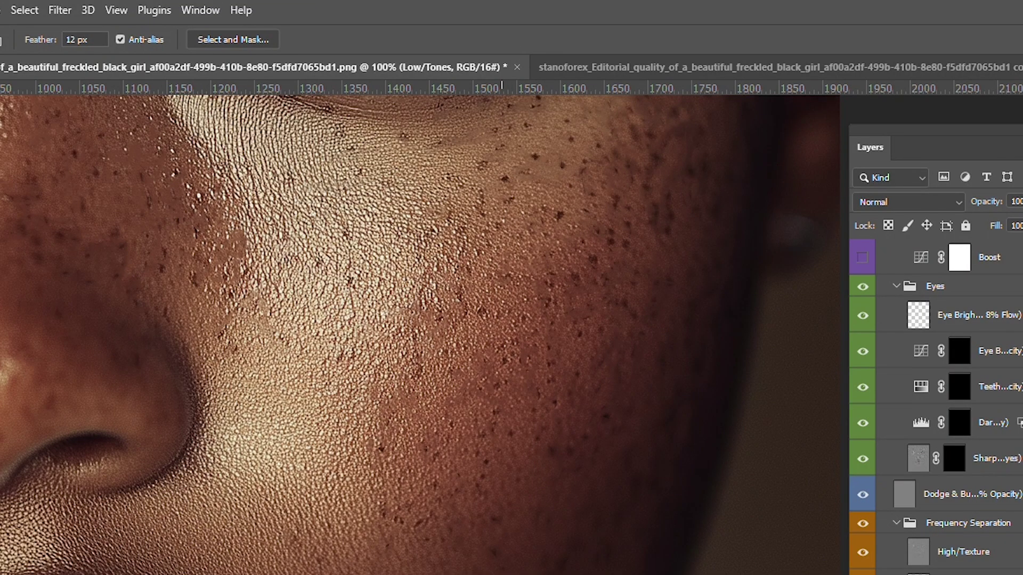
- Lasso the right cheek and apply a 12-pixel Gaussian Blur with preview on
mouse_move(606, 562)
left_mouse_down()
mouse_move(666, 417)
mouse_move(702, 210)
mouse_move(654, 134)
mouse_move(543, 125)
left_mouse_up()
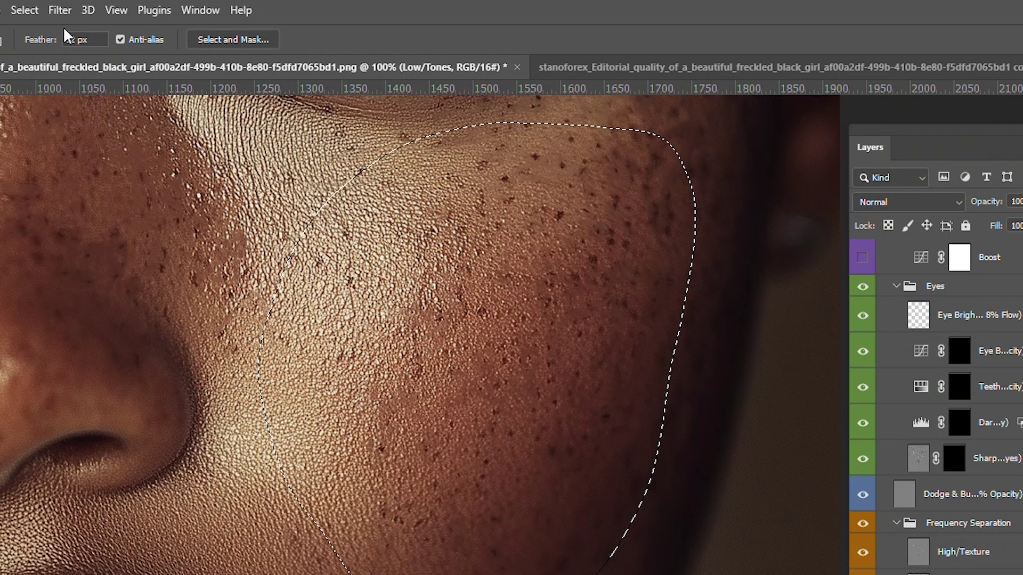
left_click(60, 12)
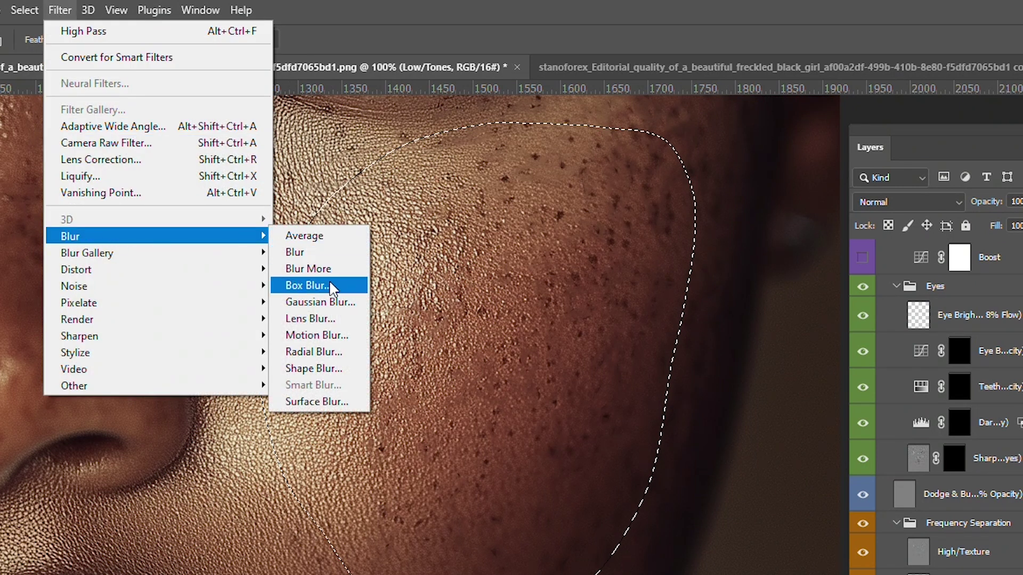
left_click(326, 307)
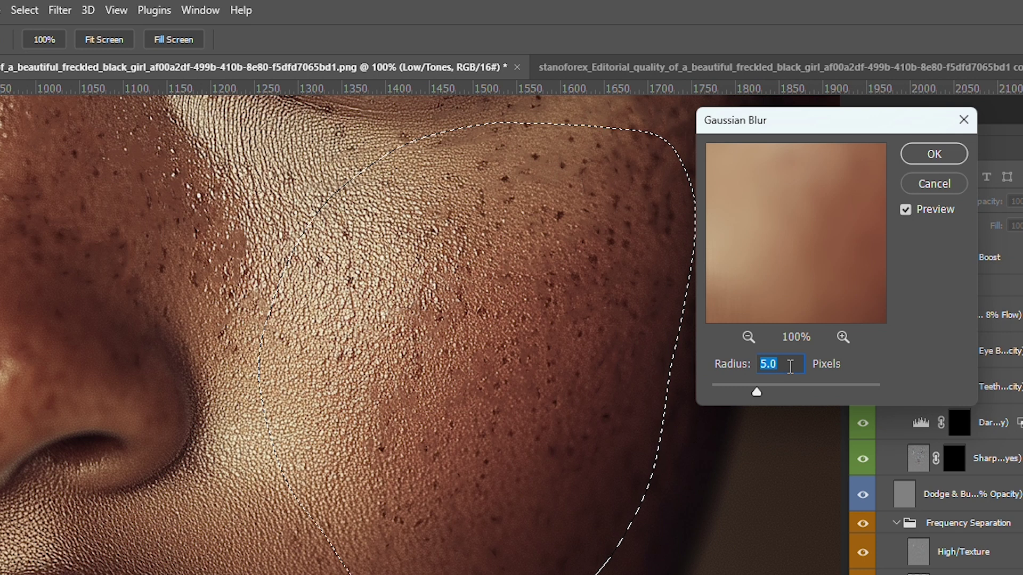
type("12")
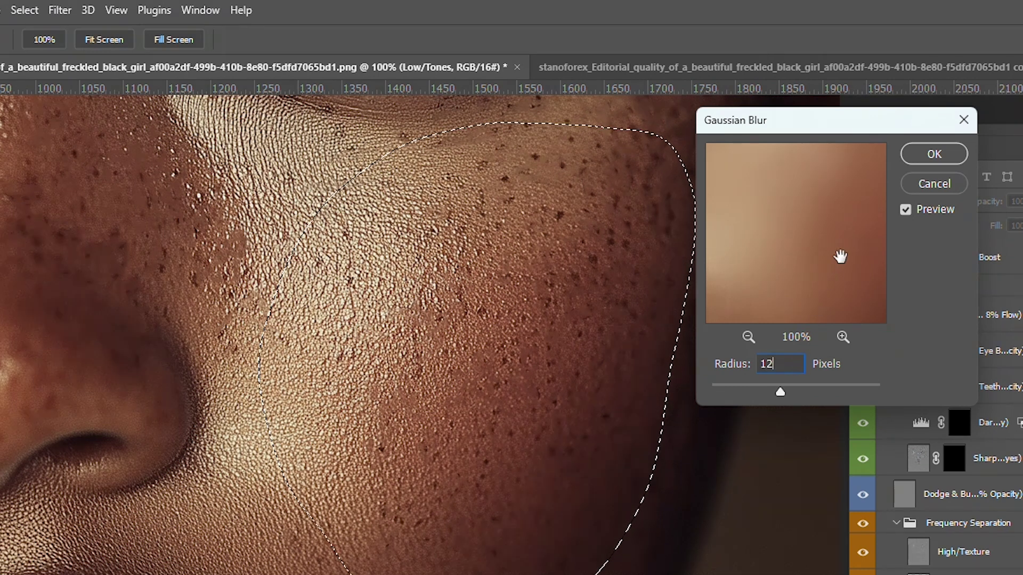
left_click(905, 210)
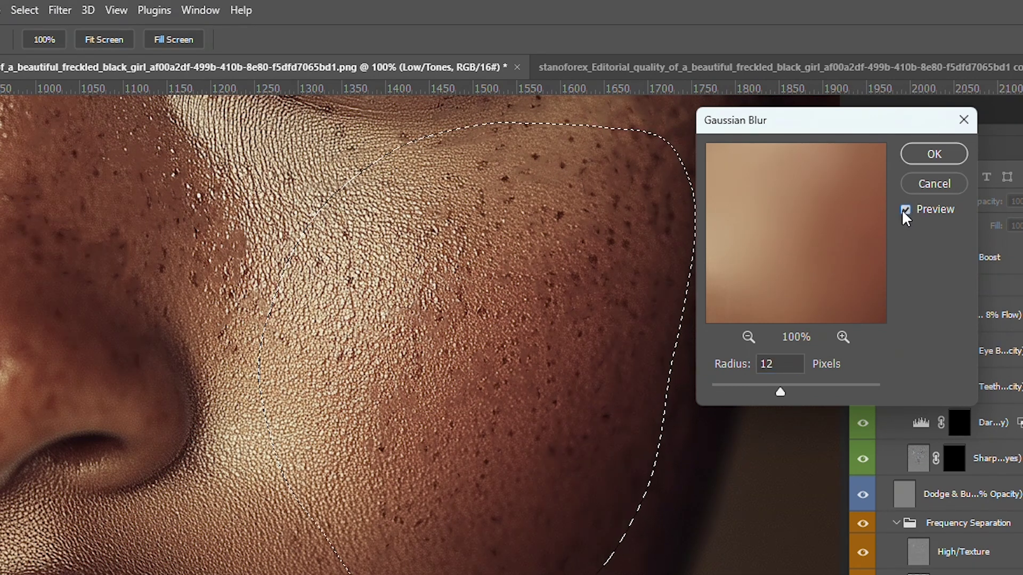
left_click(934, 155)
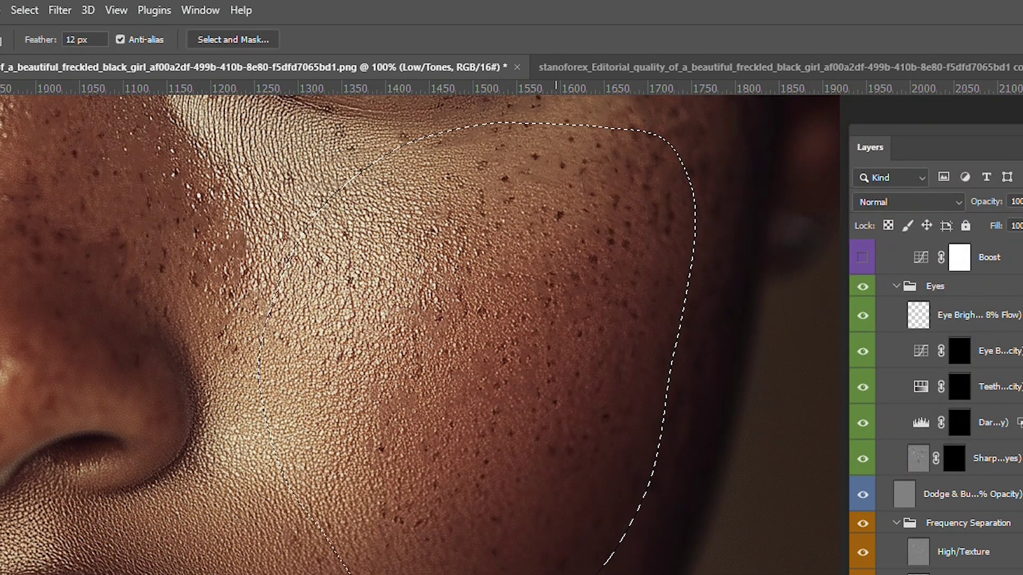
- Select the skin beside the mouth and repeat the Gaussian blur on it
left_click_drag(559, 553, 627, 211)
mouse_move(416, 548)
left_mouse_down()
mouse_move(548, 442)
mouse_move(651, 317)
mouse_move(630, 151)
left_mouse_up()
mouse_move(296, 242)
left_mouse_down()
mouse_move(402, 420)
mouse_move(355, 562)
mouse_move(362, 573)
left_mouse_up()
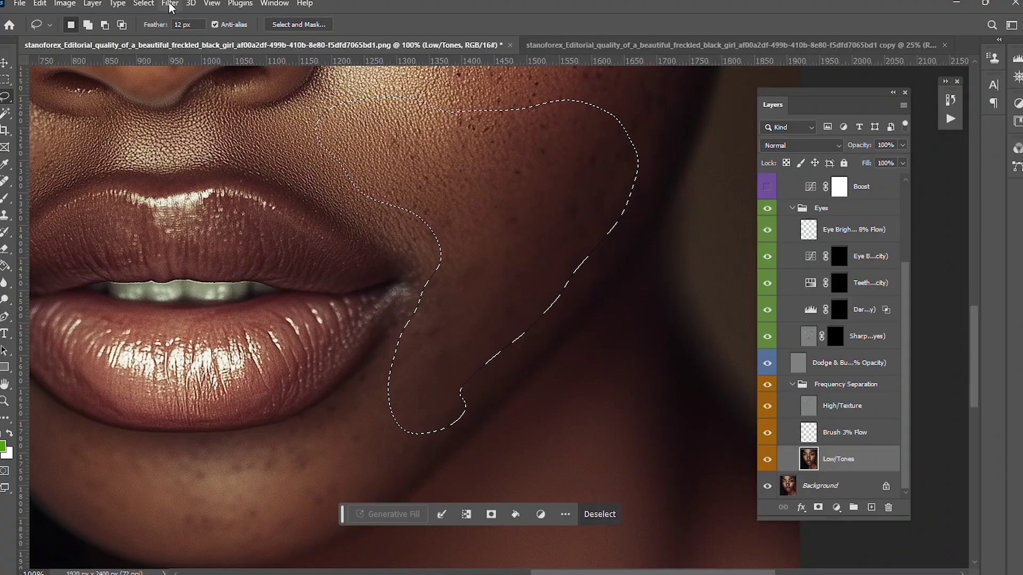
left_click(170, 6)
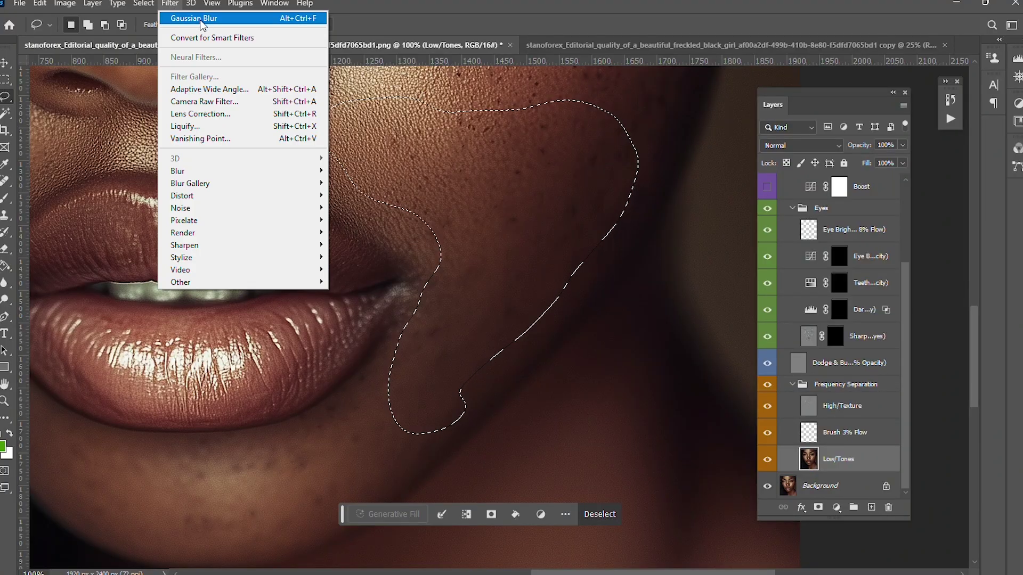
left_click(211, 19)
- Outline the chin and the cheek beside the mouth as blur selections
mouse_move(367, 380)
left_mouse_down()
mouse_move(568, 155)
mouse_move(230, 200)
mouse_move(499, 316)
mouse_move(591, 131)
left_mouse_up()
scroll(482, 242, "left", 4)
scroll(482, 243, "up", 5)
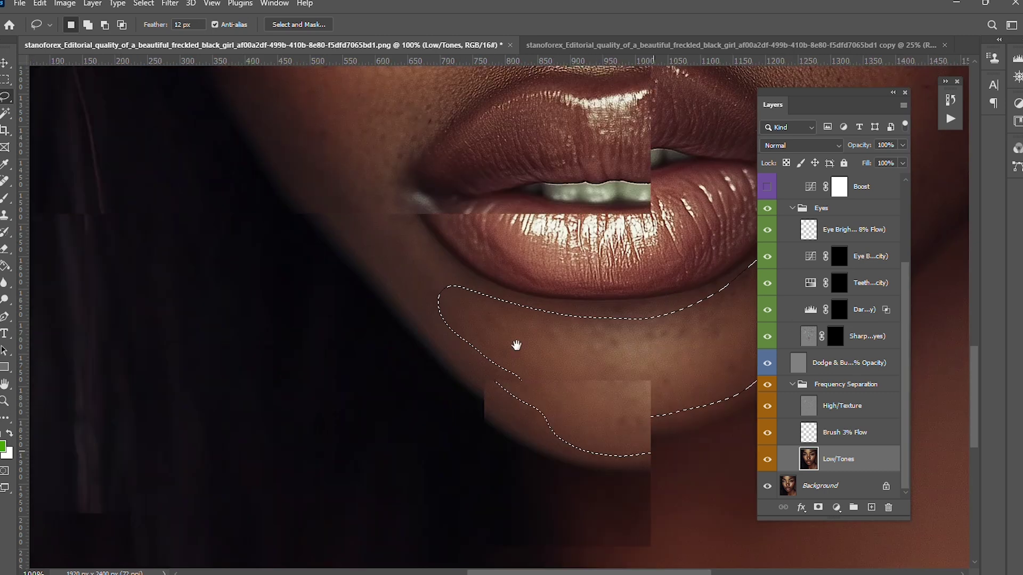
mouse_move(468, 418)
left_mouse_down()
mouse_move(308, 304)
mouse_move(418, 435)
left_mouse_up()
scroll(418, 434, "up", 5)
scroll(418, 434, "left", 1)
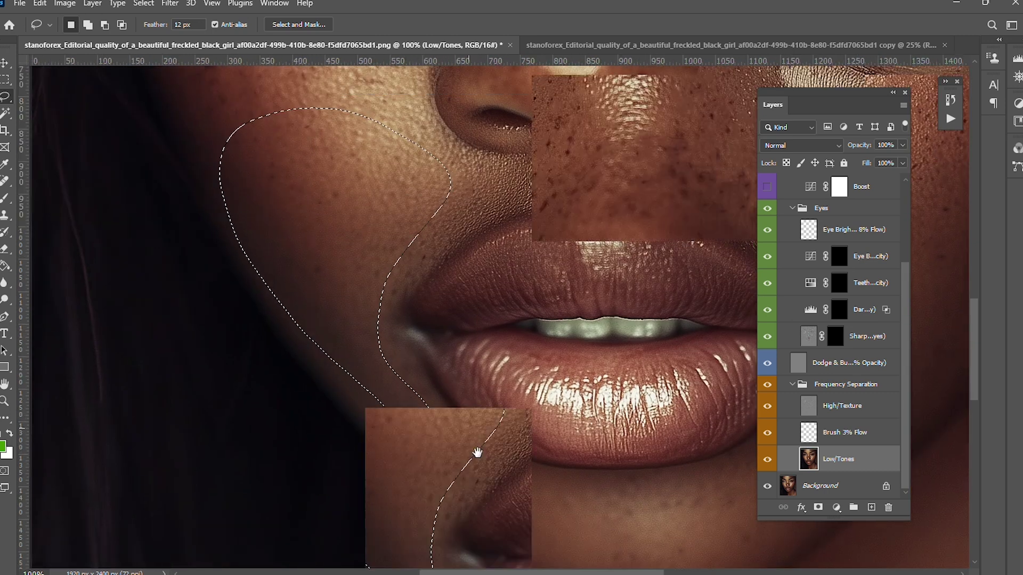
mouse_move(472, 314)
left_mouse_down()
mouse_move(533, 237)
mouse_move(304, 423)
mouse_move(472, 315)
left_mouse_up()
scroll(326, 323, "up", 3)
scroll(326, 324, "right", 4)
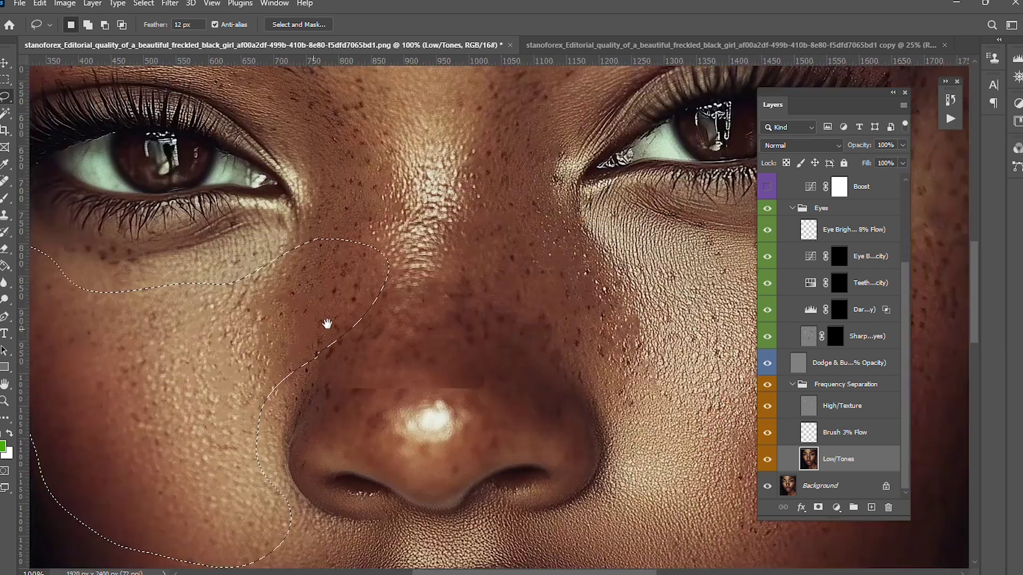
- Select the nose bridge and left side of the nose, then reapply the blur
mouse_move(399, 309)
left_mouse_down()
mouse_move(453, 368)
mouse_move(479, 107)
mouse_move(406, 219)
left_mouse_up()
mouse_move(360, 114)
left_mouse_down()
mouse_move(214, 392)
mouse_move(377, 436)
mouse_move(329, 151)
left_mouse_up()
left_click_drag(396, 265, 505, 535)
mouse_move(478, 387)
left_mouse_down()
mouse_move(259, 375)
mouse_move(482, 376)
left_mouse_up()
key("ctrl+alt+f")
- Blur the left eyelid, a forehead patch and the skin above the eyebrow
left_click_drag(543, 263, 470, 413)
mouse_move(462, 510)
left_mouse_down()
mouse_move(347, 178)
mouse_move(452, 523)
mouse_move(460, 514)
left_mouse_up()
key("ctrl+alt+f")
left_click_drag(692, 282, 364, 216)
mouse_move(502, 153)
left_mouse_down()
mouse_move(575, 251)
mouse_move(519, 160)
left_mouse_up()
key("ctrl+alt+f")
- Outline the eyelid and a cheek patch, then repeat the blur on them
left_click_drag(554, 341, 617, 215)
mouse_move(645, 254)
left_mouse_down()
mouse_move(454, 258)
mouse_move(544, 315)
mouse_move(525, 308)
left_mouse_up()
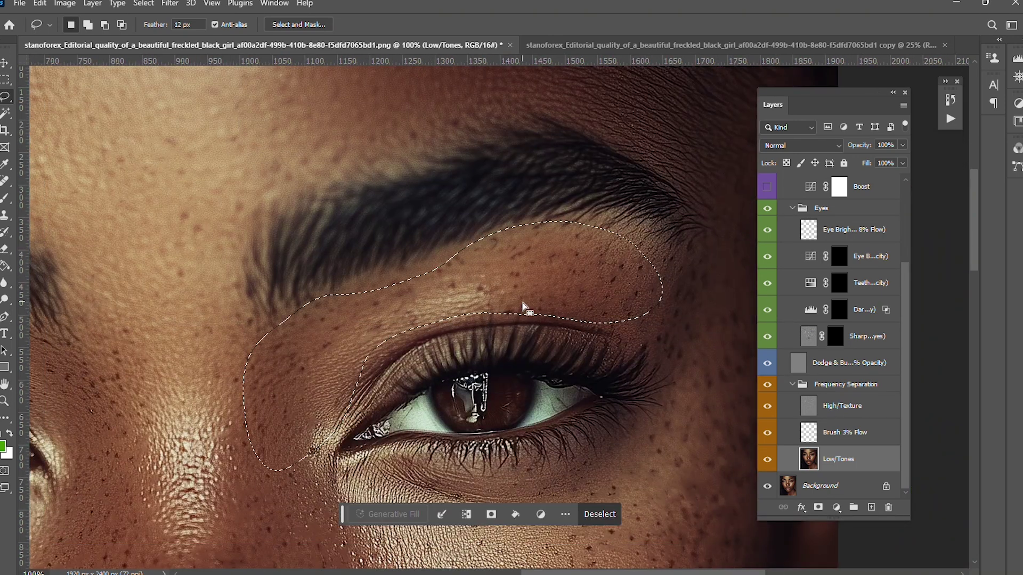
scroll(525, 308, "right", 6)
scroll(526, 308, "down", 3)
mouse_move(346, 101)
left_mouse_down()
mouse_move(422, 416)
mouse_move(323, 161)
left_mouse_up()
key("ctrl+alt+f")
- Outline and trim the lower cheek and the area near the lips, then deselect
left_click_drag(400, 458, 445, 158)
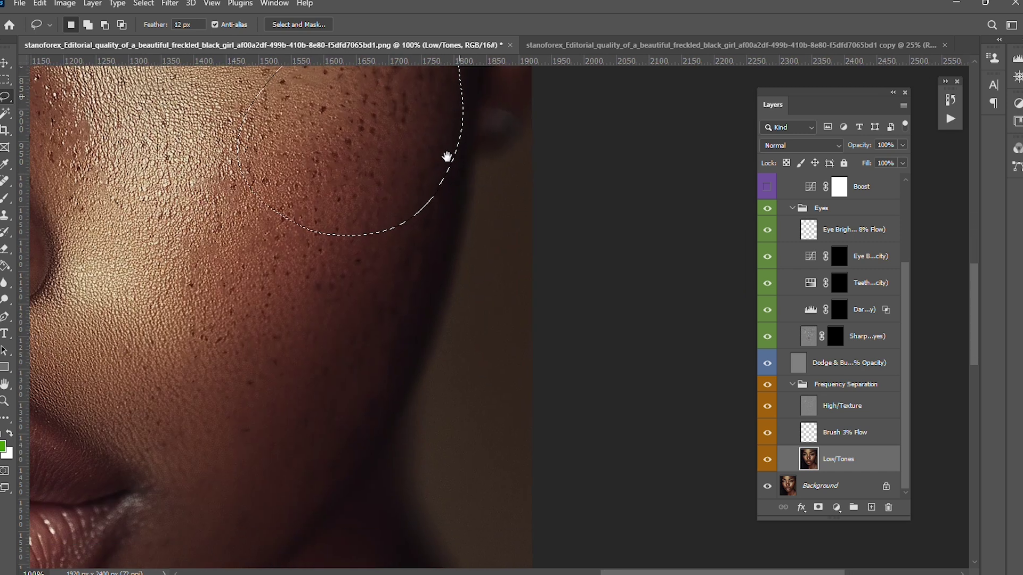
mouse_move(434, 230)
left_mouse_down()
mouse_move(218, 534)
mouse_move(345, 165)
left_mouse_up()
mouse_move(486, 147)
left_mouse_down()
mouse_move(331, 435)
mouse_move(479, 246)
left_mouse_up()
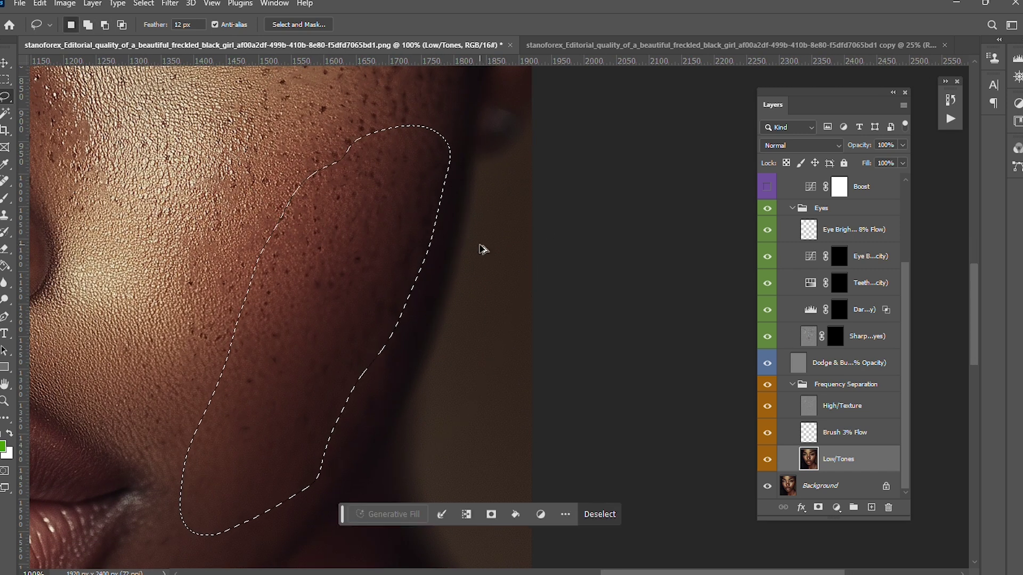
scroll(431, 320, "down", 5)
scroll(432, 320, "left", 2)
mouse_move(432, 320)
left_mouse_down()
mouse_move(330, 297)
mouse_move(431, 323)
left_mouse_up()
scroll(404, 219, "down", 4)
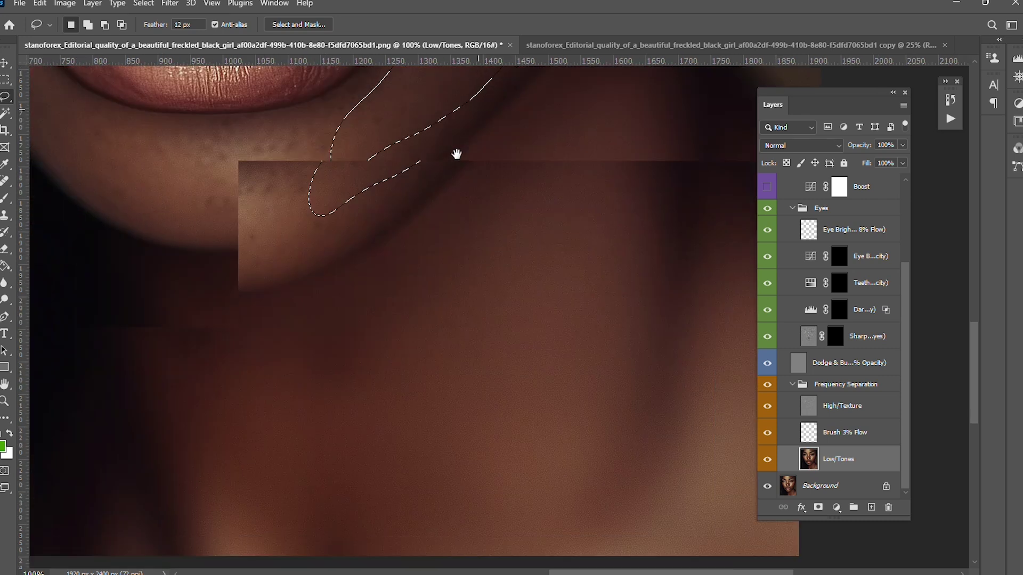
key("ctrl+d")
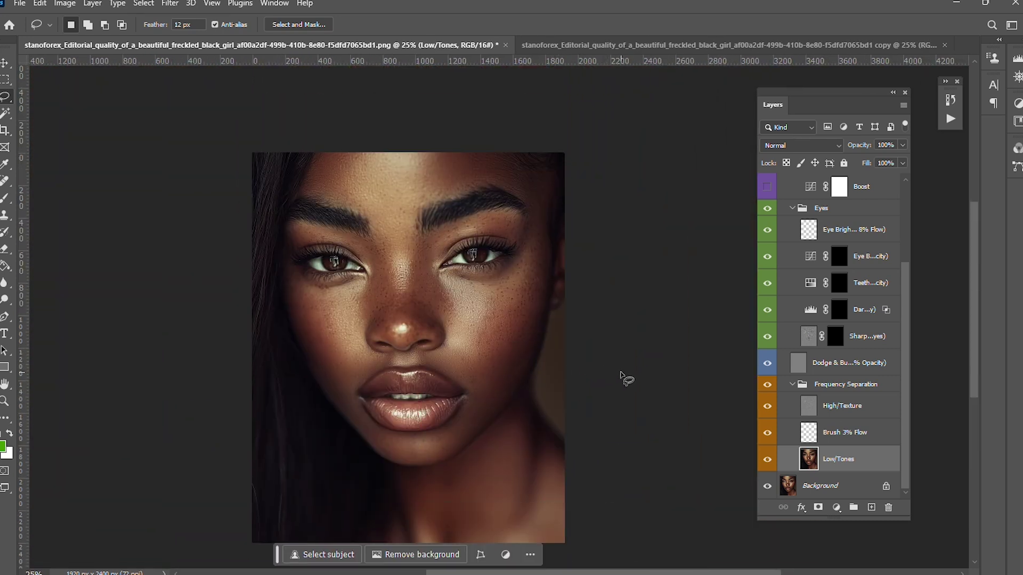
- Zoom in slightly and target the layer mask of Sharpen (Brush 70% on Eyes)
scroll(607, 348, "up", 1)
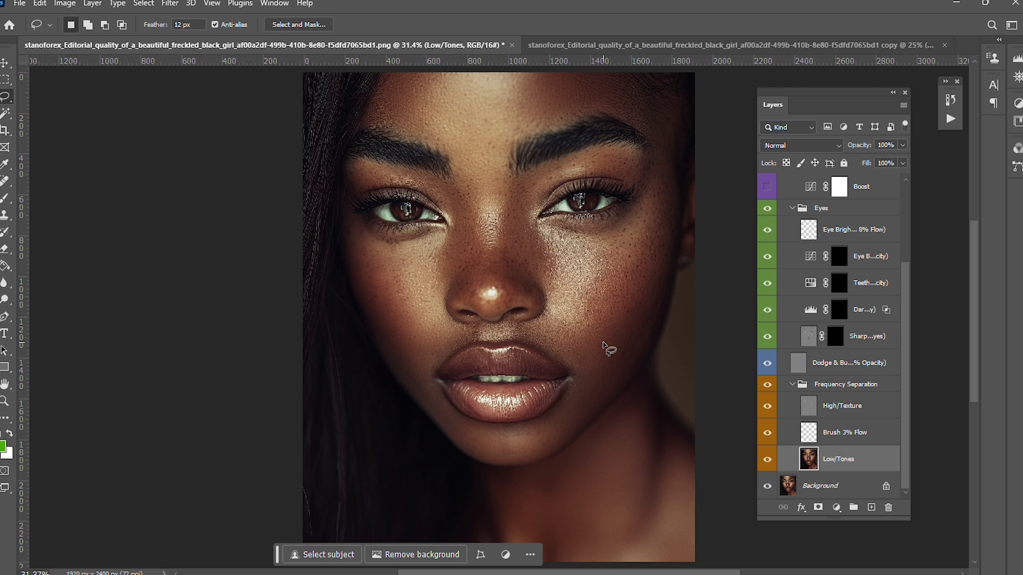
left_click(834, 341)
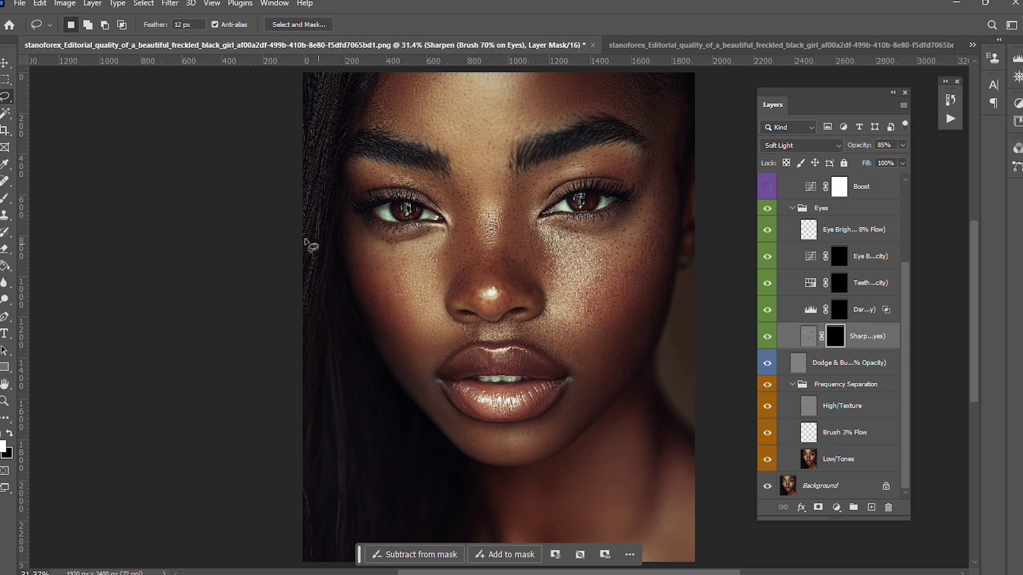
- Sharpen the eyes at 70% brush opacity, then paint both irises on the Darken Eye Pupil mask
key("b")
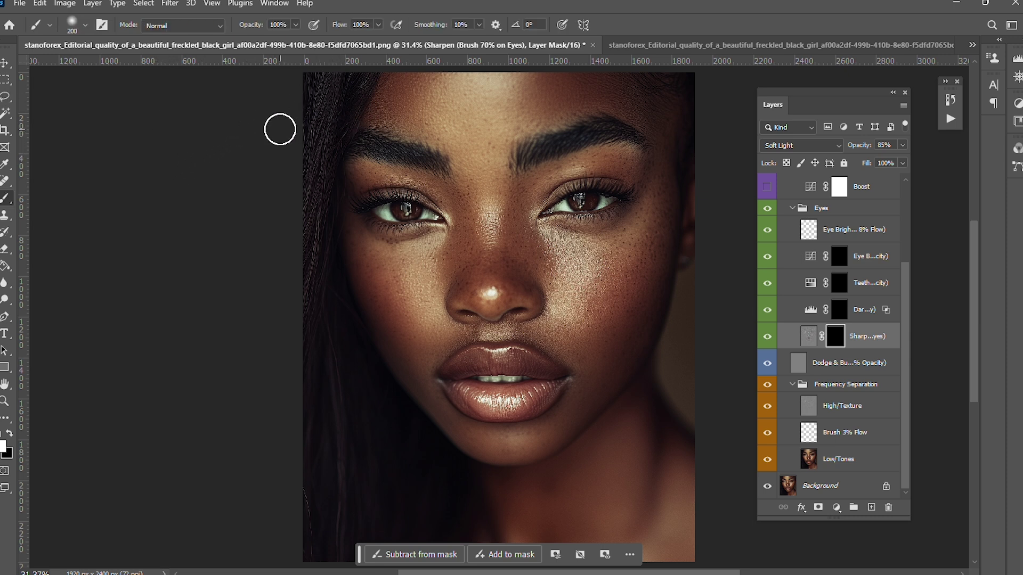
key("7")
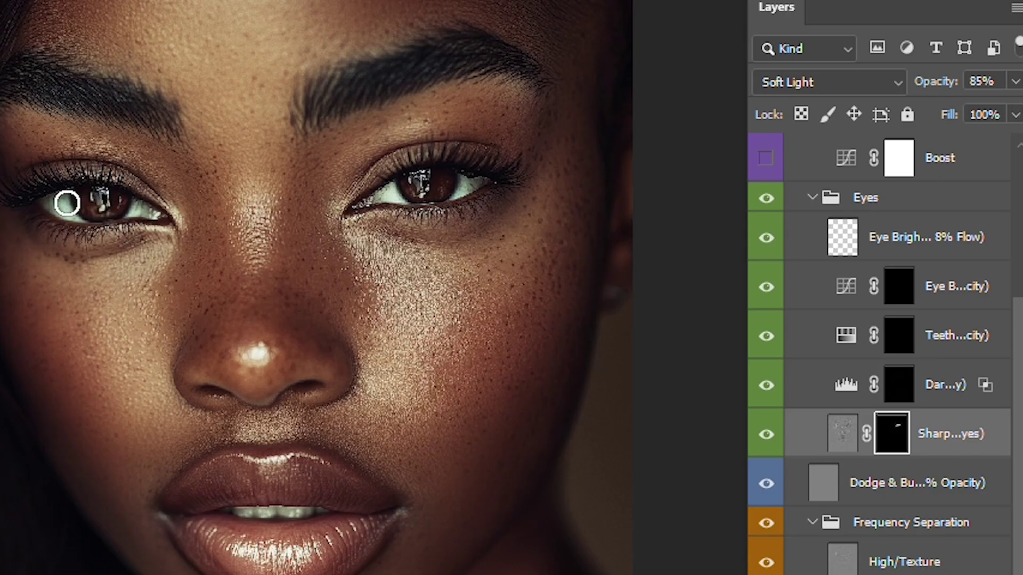
left_click(899, 394)
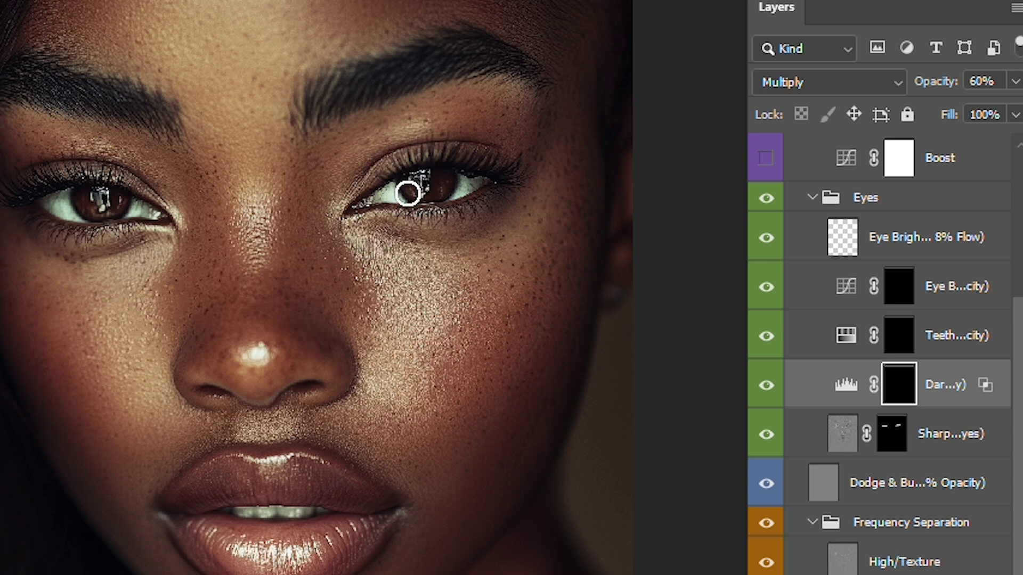
left_click_drag(414, 199, 446, 178)
mouse_move(109, 217)
left_mouse_down()
mouse_move(86, 190)
mouse_move(108, 229)
left_mouse_up()
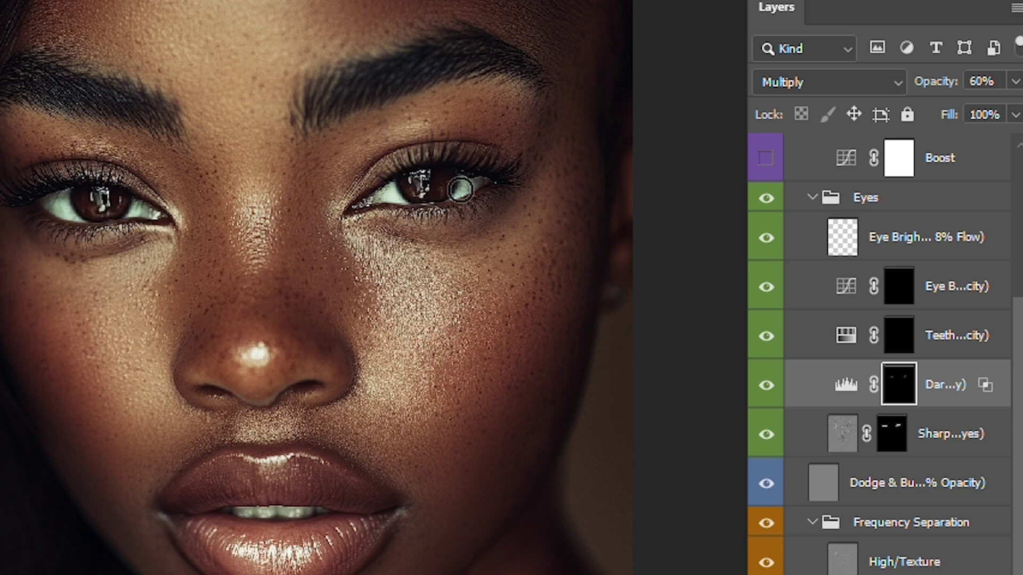
- Whiten the teeth with a smaller brush on the Teeth & Eye Whitening mask
left_click(900, 339)
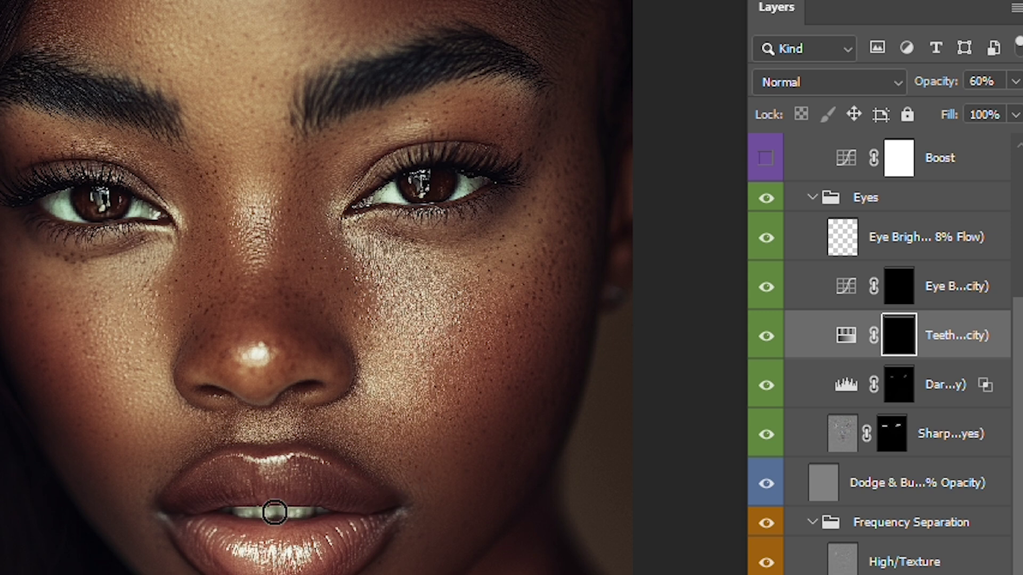
key("bracketleft")
key("bracketleft")
mouse_move(319, 511)
left_mouse_down()
mouse_move(224, 521)
mouse_move(296, 517)
mouse_move(286, 513)
left_mouse_up()
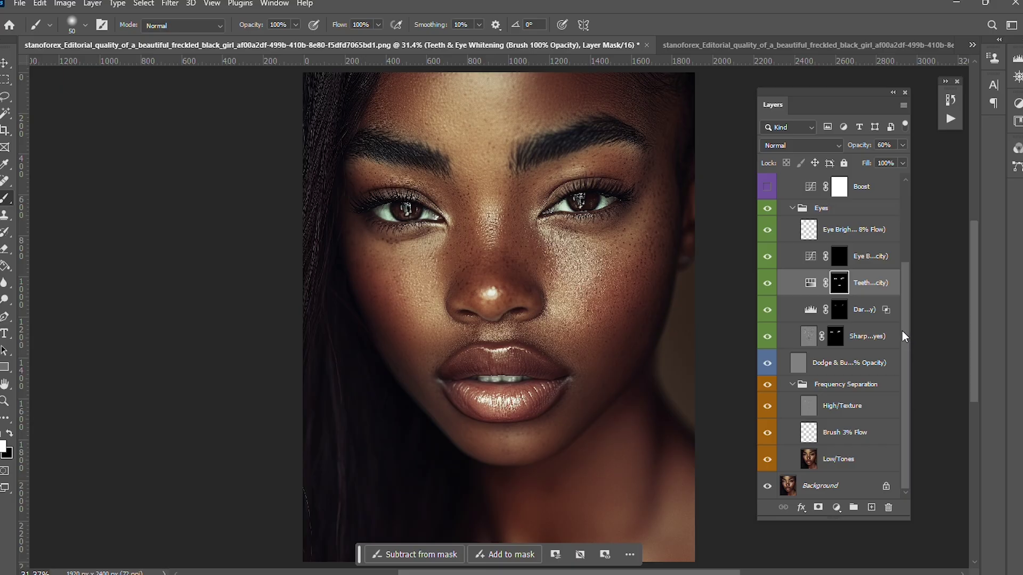
left_click_drag(903, 331, 909, 231)
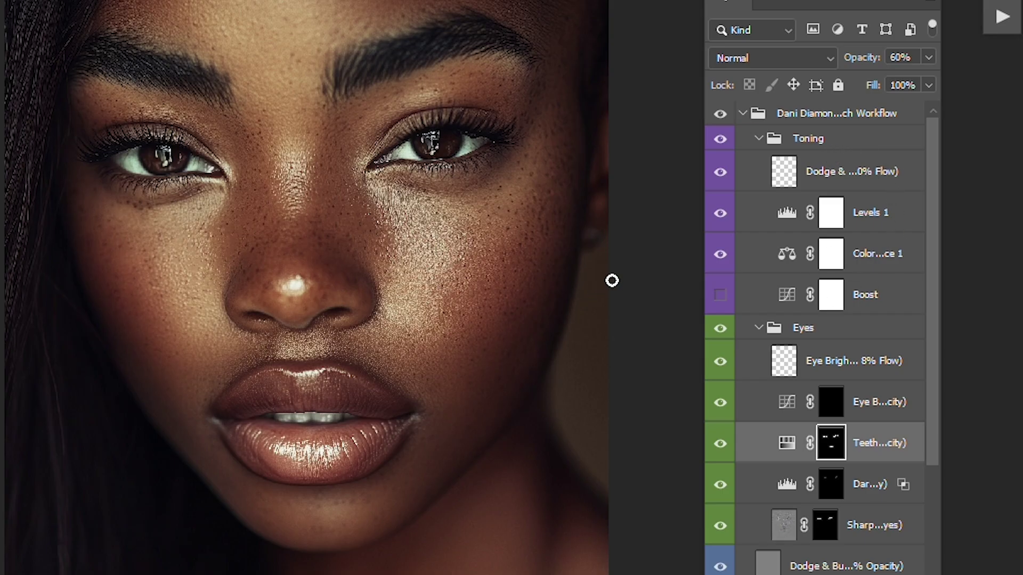
- Add a yellow Overlay 9% Color Fill to Toning, compare it, and widen the Layers panel
key("F2")
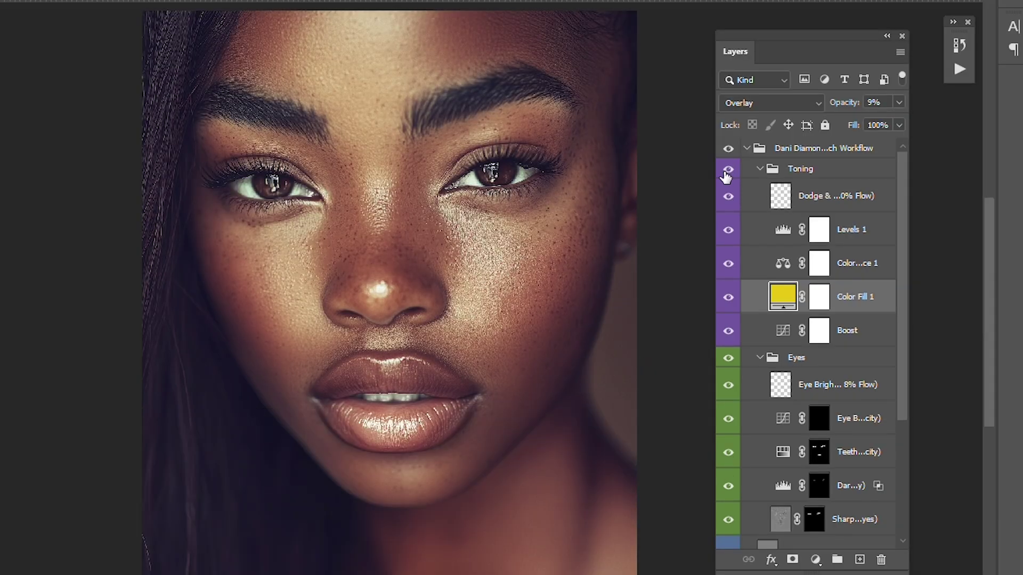
left_click(729, 171)
left_click(728, 171)
left_click_drag(714, 281, 606, 293)
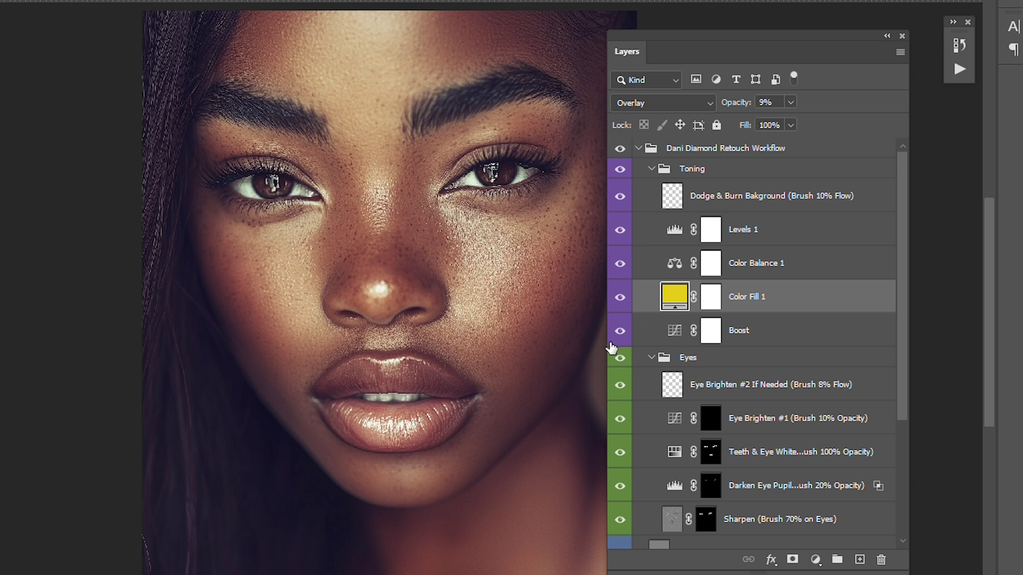
double_click(678, 299)
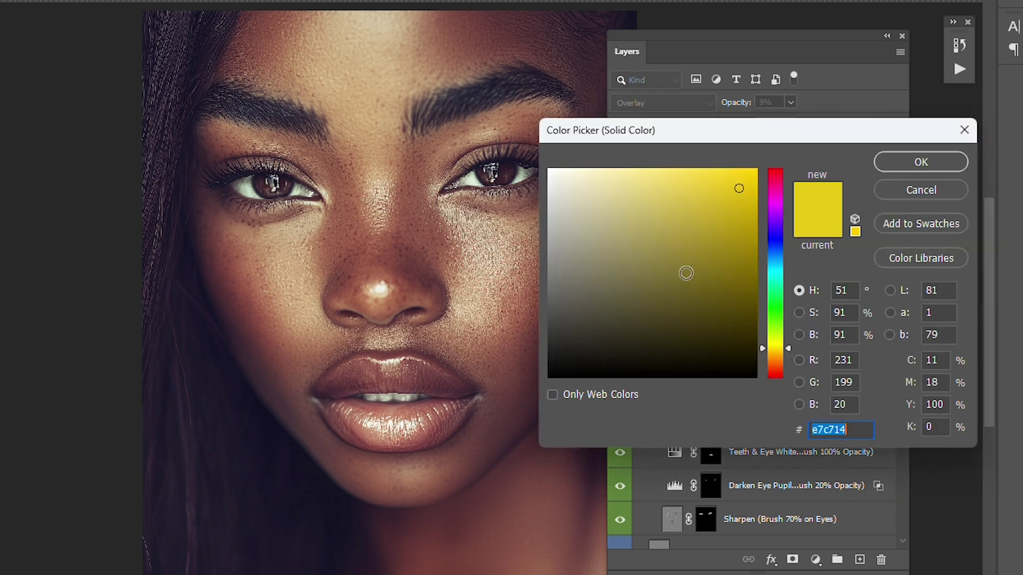
left_click(683, 246)
left_click(640, 293)
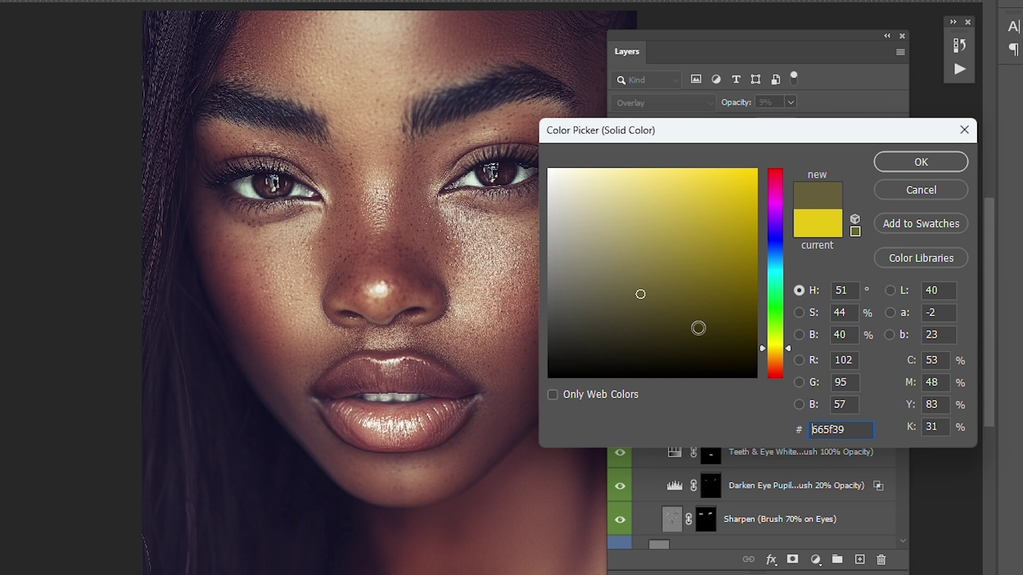
left_click(733, 329)
left_click(776, 224)
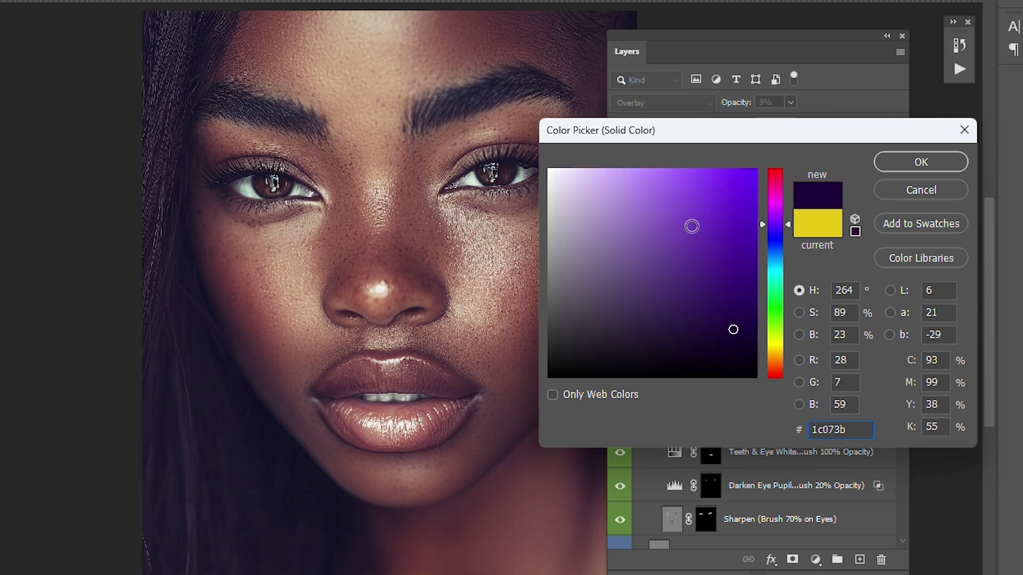
left_click(657, 216)
left_click(635, 254)
left_click(676, 293)
left_click(682, 326)
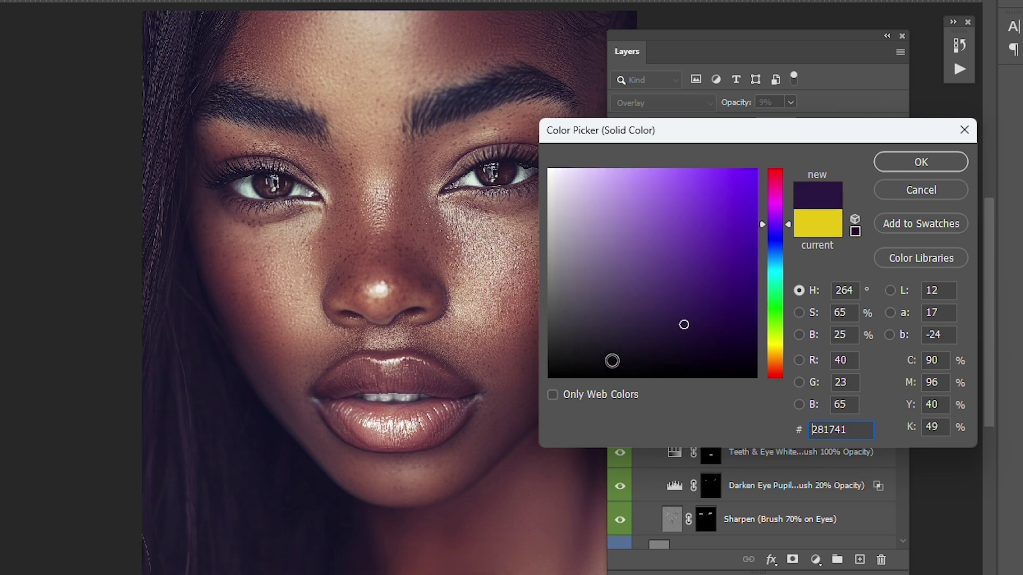
left_click(613, 356)
left_click(600, 375)
left_click(561, 370)
left_click(584, 280)
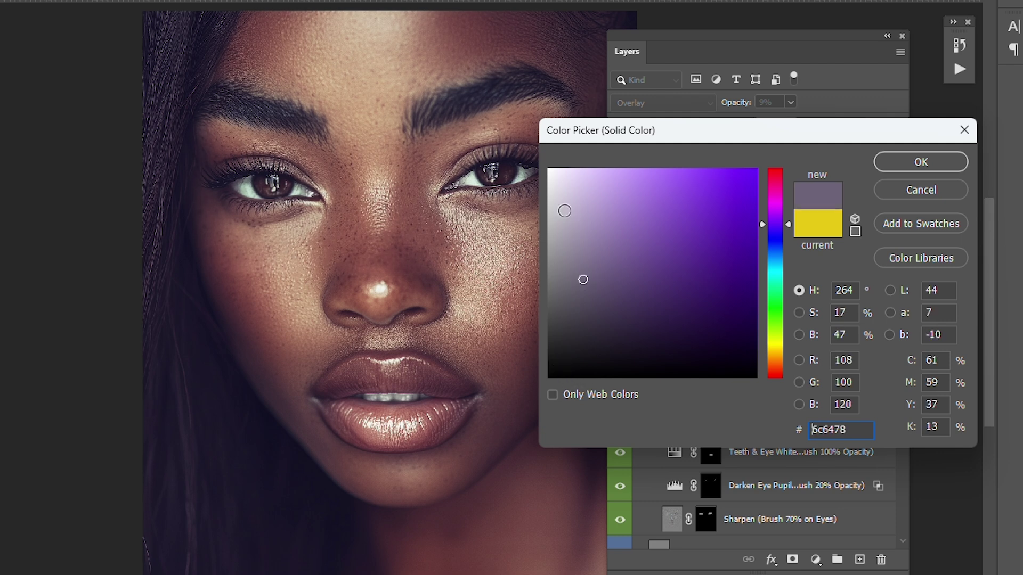
left_click(555, 194)
left_click(703, 328)
left_click(740, 366)
left_click(744, 360)
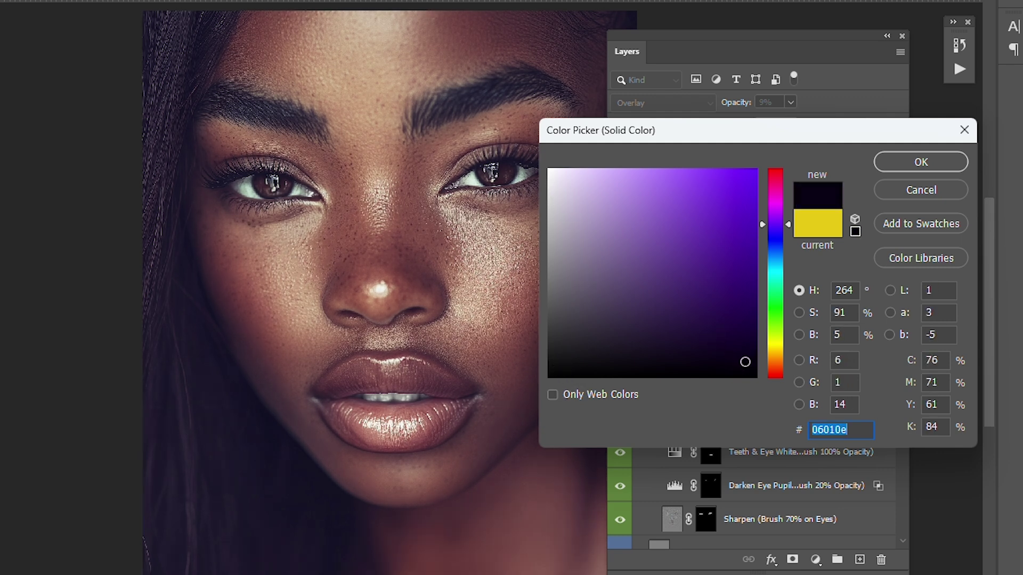
left_click(725, 223)
left_click(733, 200)
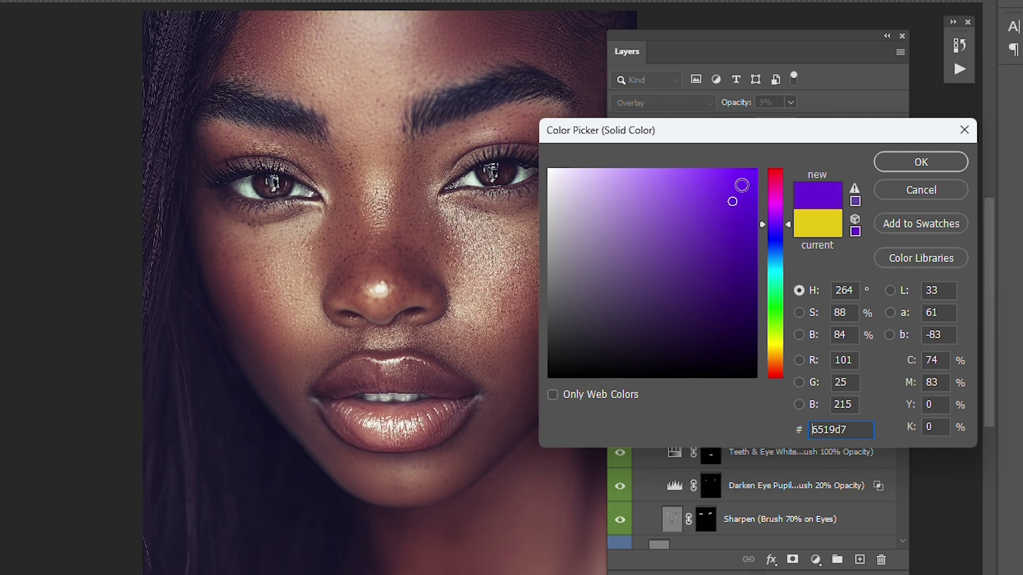
left_click(722, 237)
left_click(710, 236)
left_click(694, 249)
left_click(705, 215)
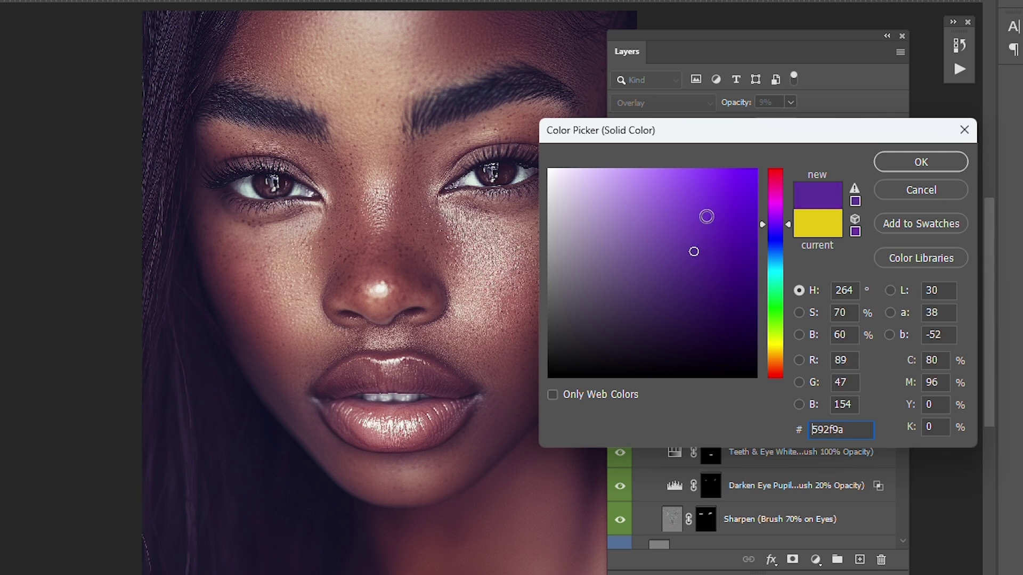
left_click(715, 206)
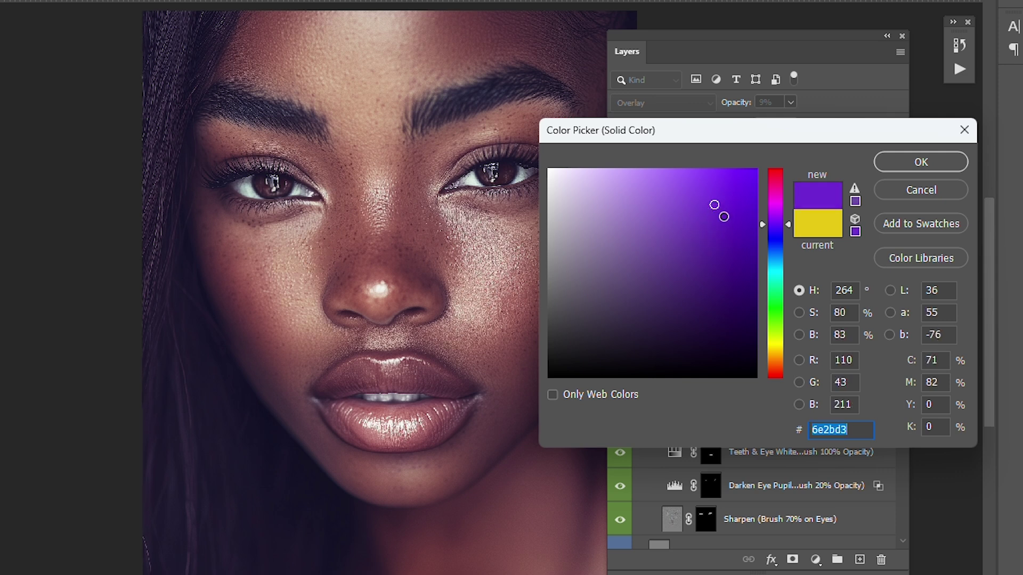
left_click(919, 189)
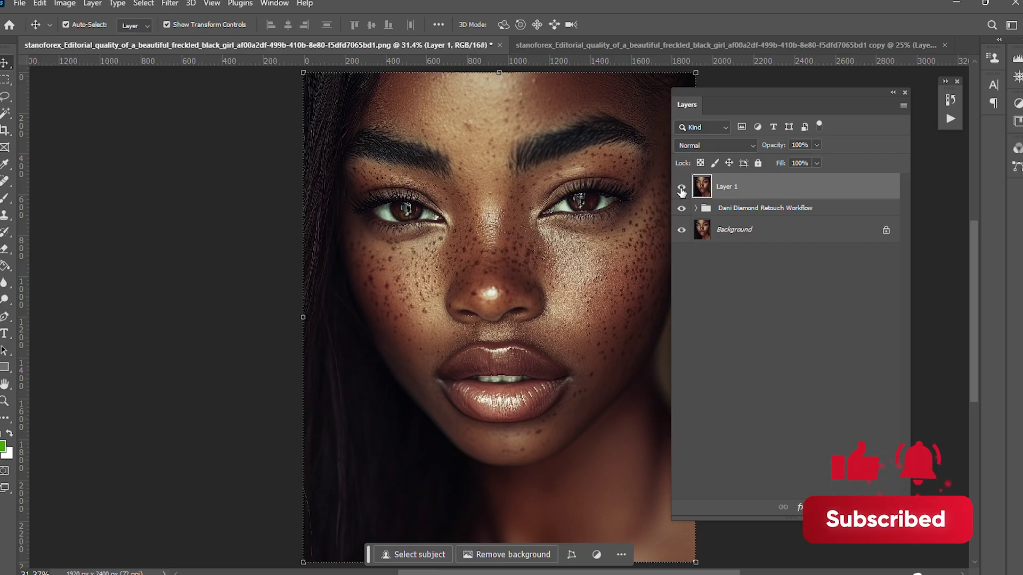
left_click(682, 189)
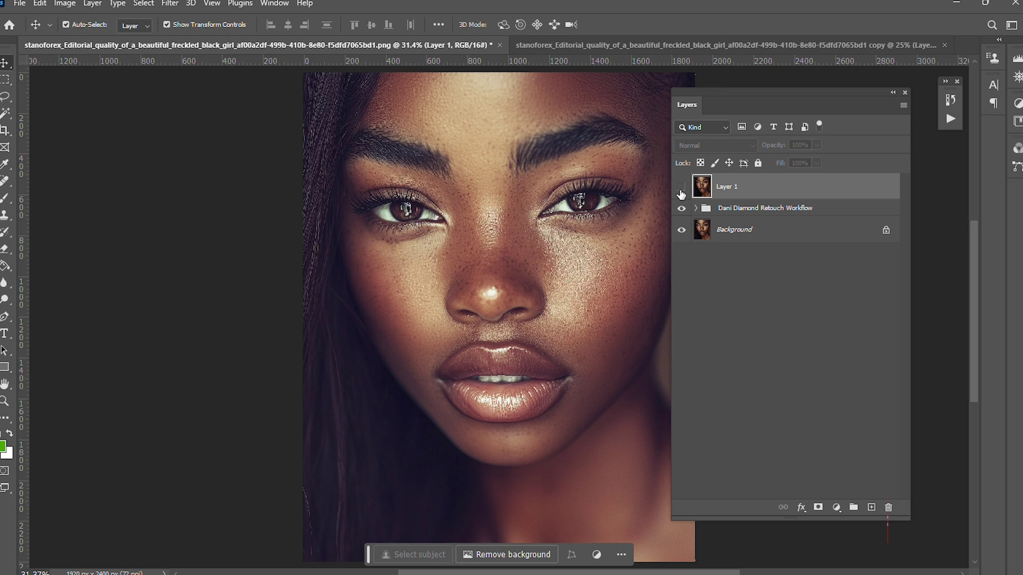
left_click(681, 187)
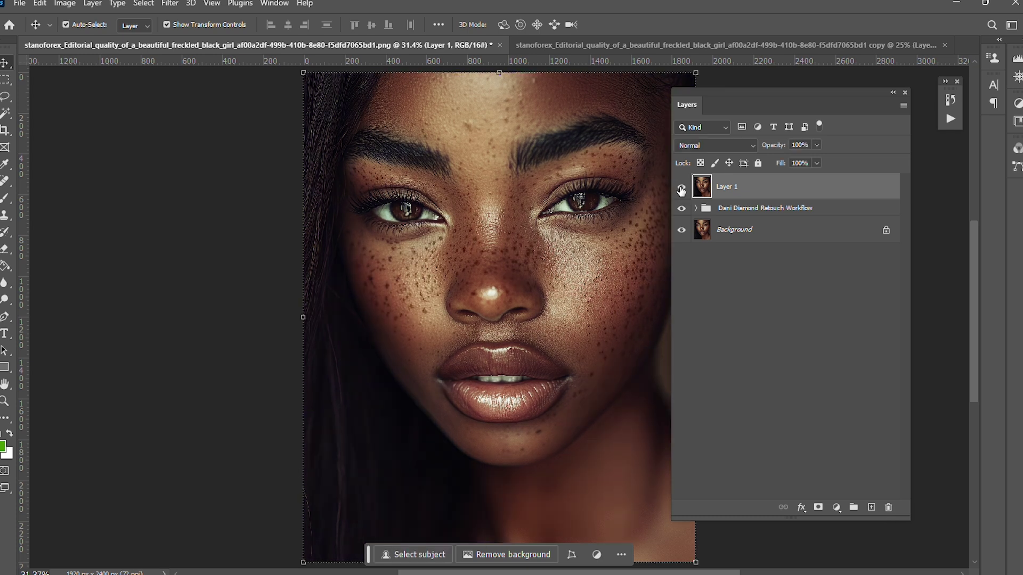
left_click(681, 189)
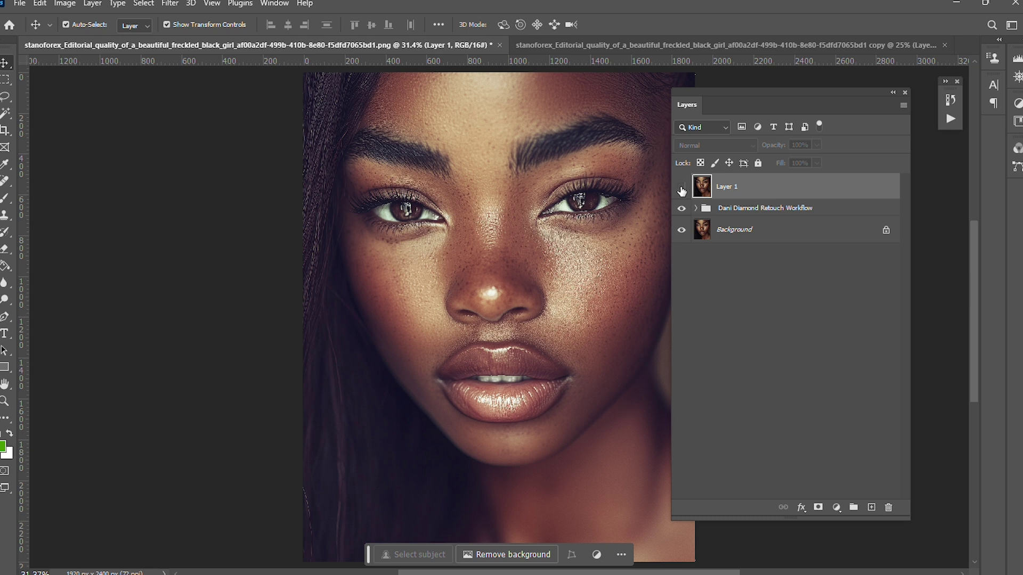
left_click(681, 188)
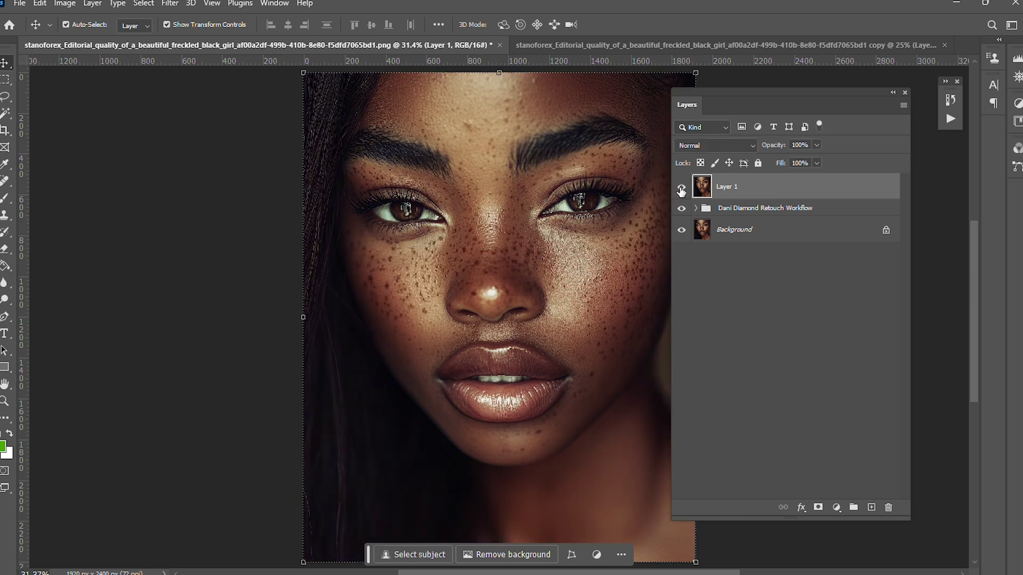